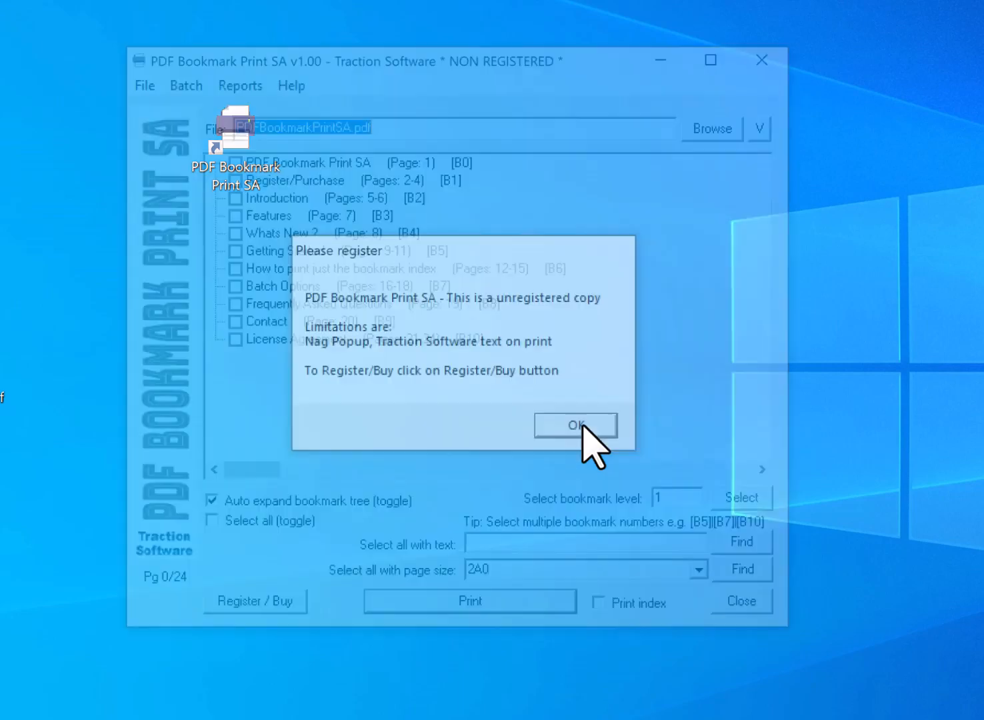
Dismiss the unregistered copy notice to get to the bookmark list
left_click(578, 427)
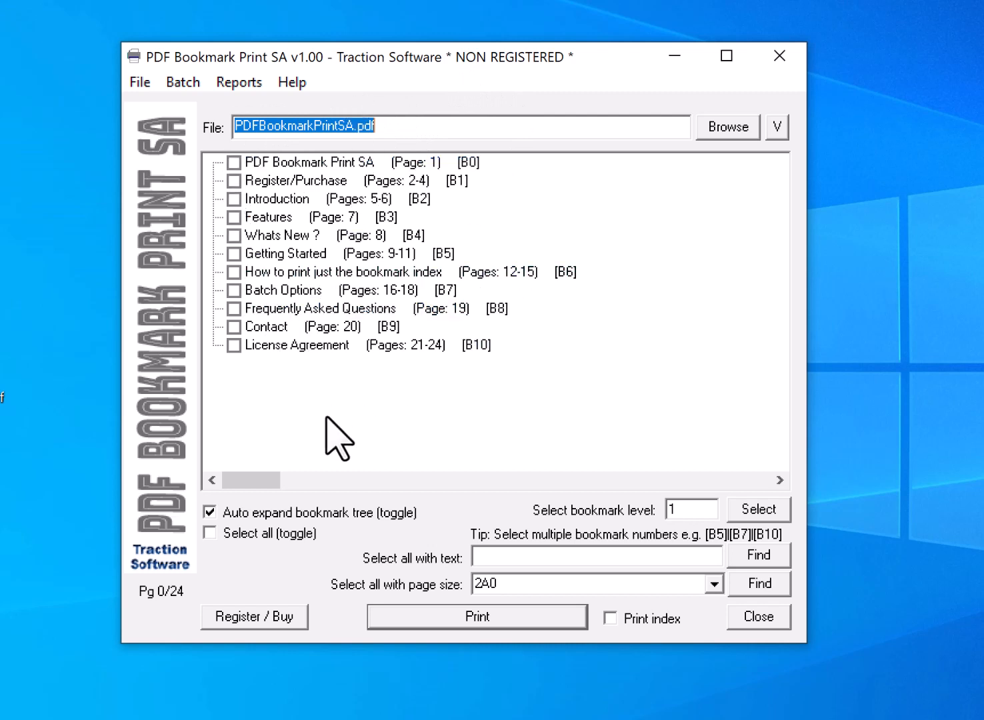
left_click(234, 162)
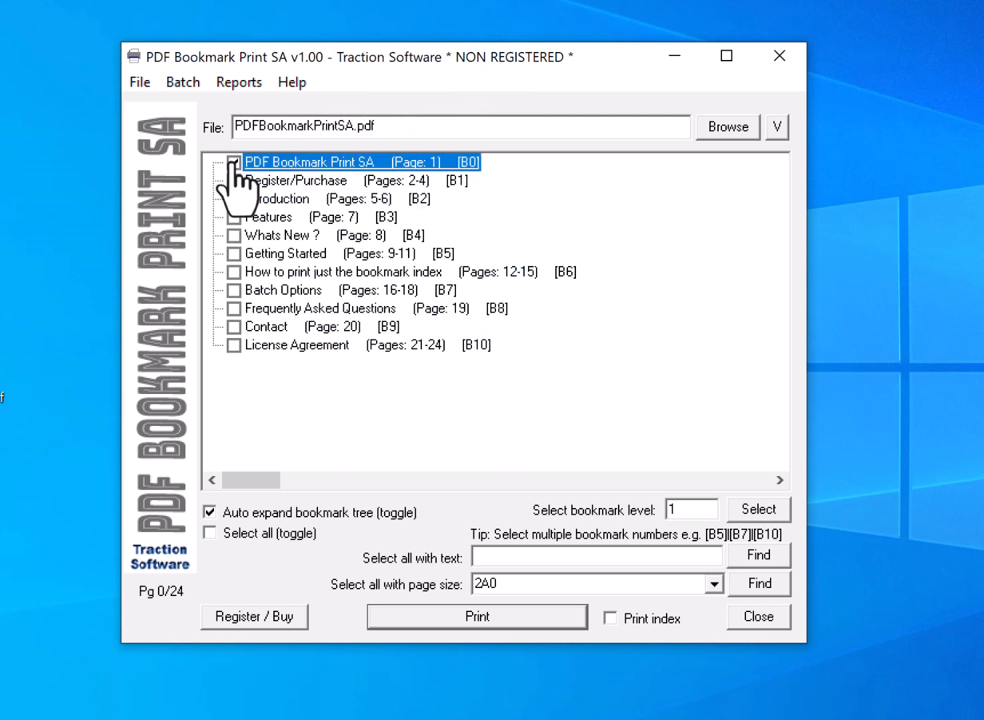
left_click(233, 290)
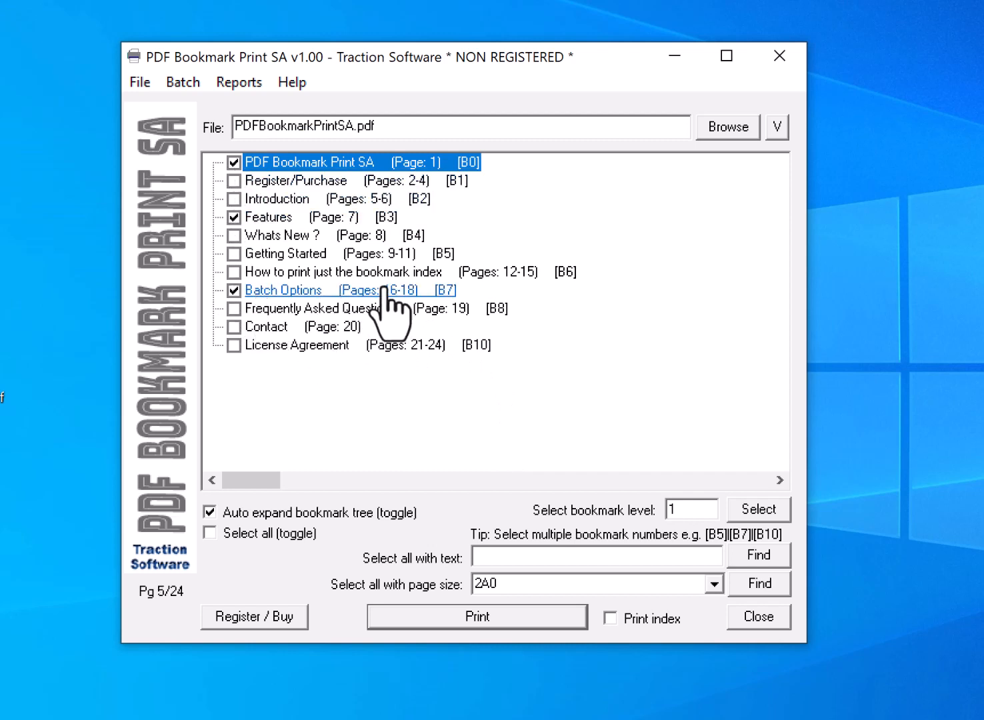
left_click(233, 162)
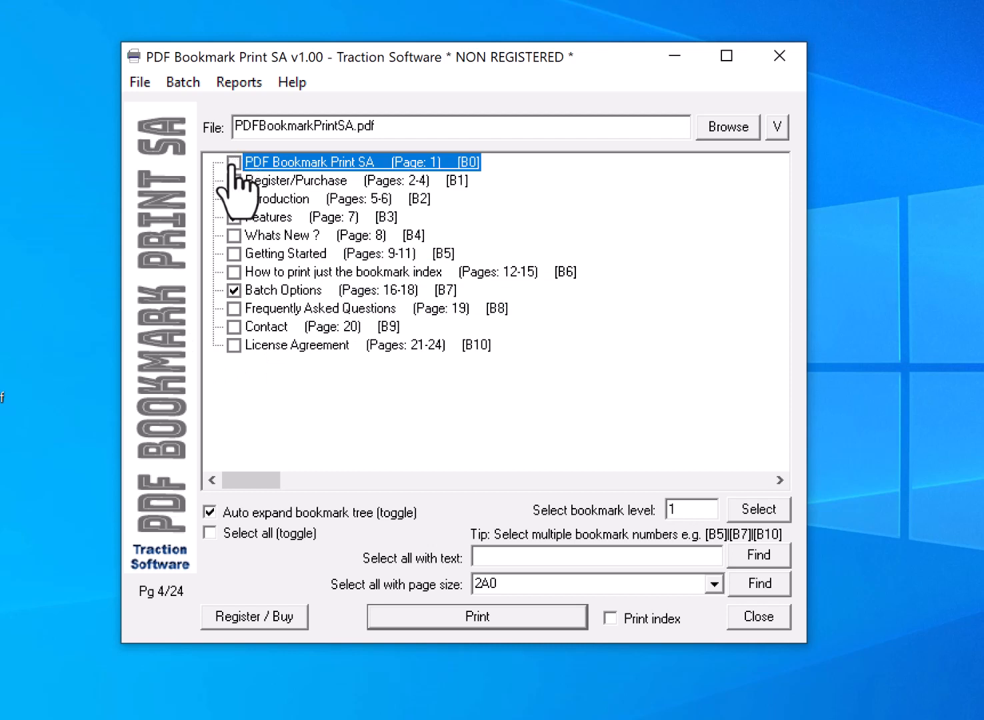
left_click(233, 217)
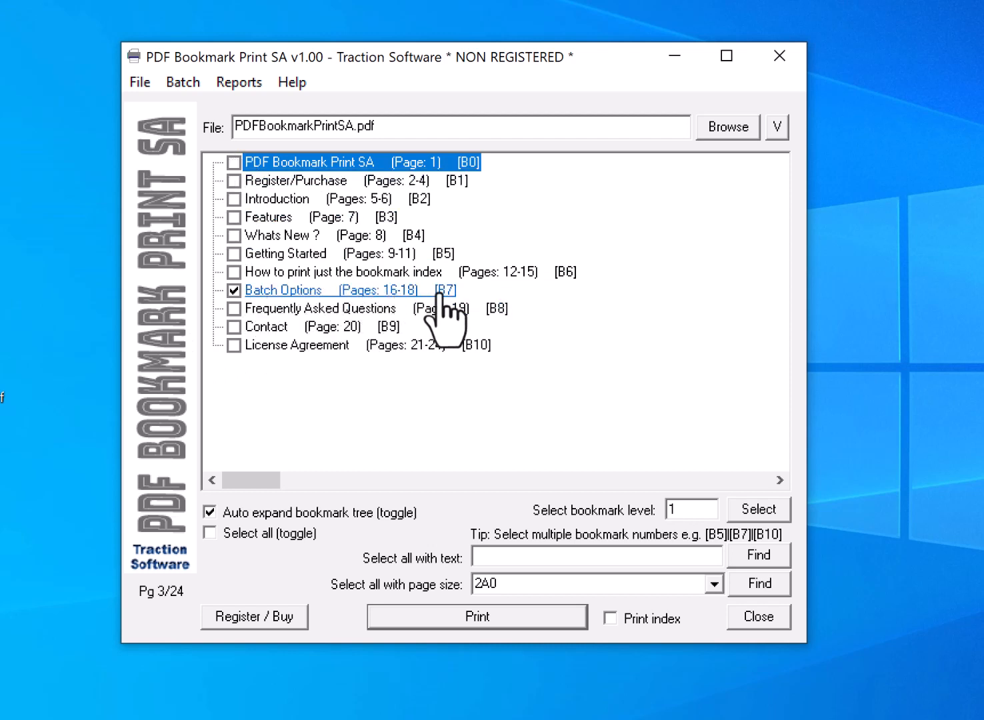
left_click(234, 290)
Select the Features and Register/Purchase bookmarks of PDFBookmarkPrintSA.pdf, print them and dismiss the completion message
left_click(234, 216)
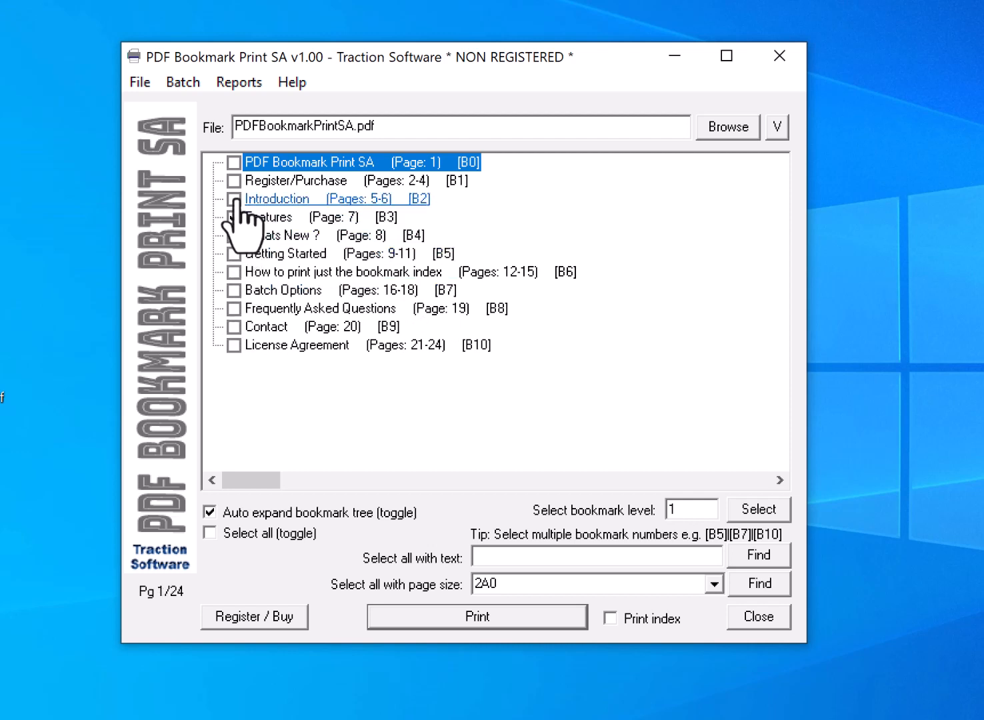
left_click(234, 181)
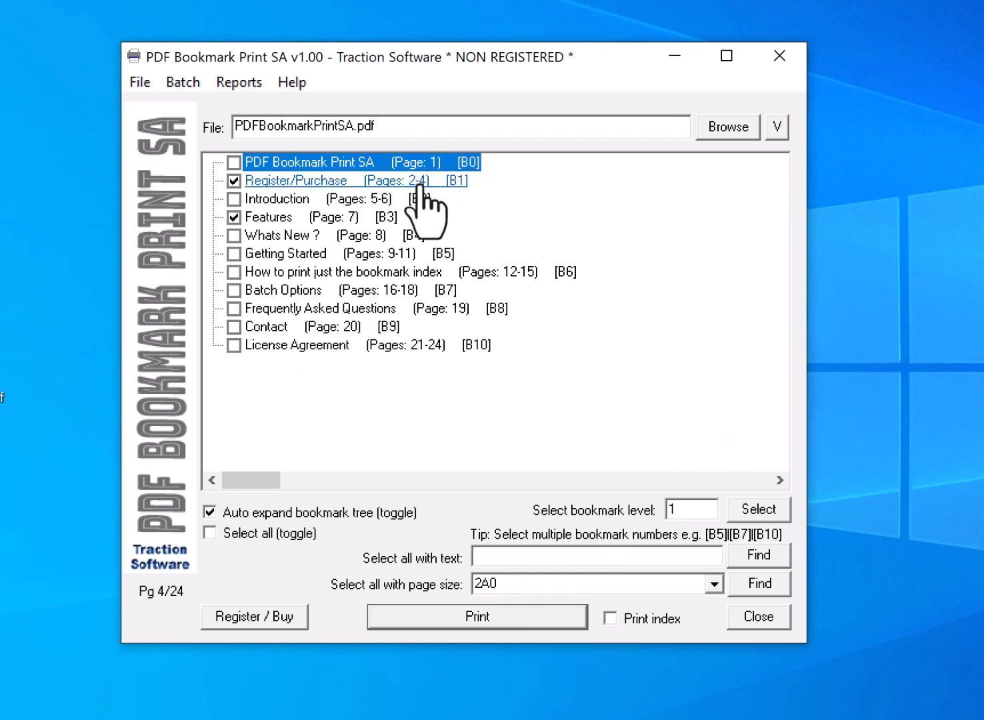
left_click(523, 621)
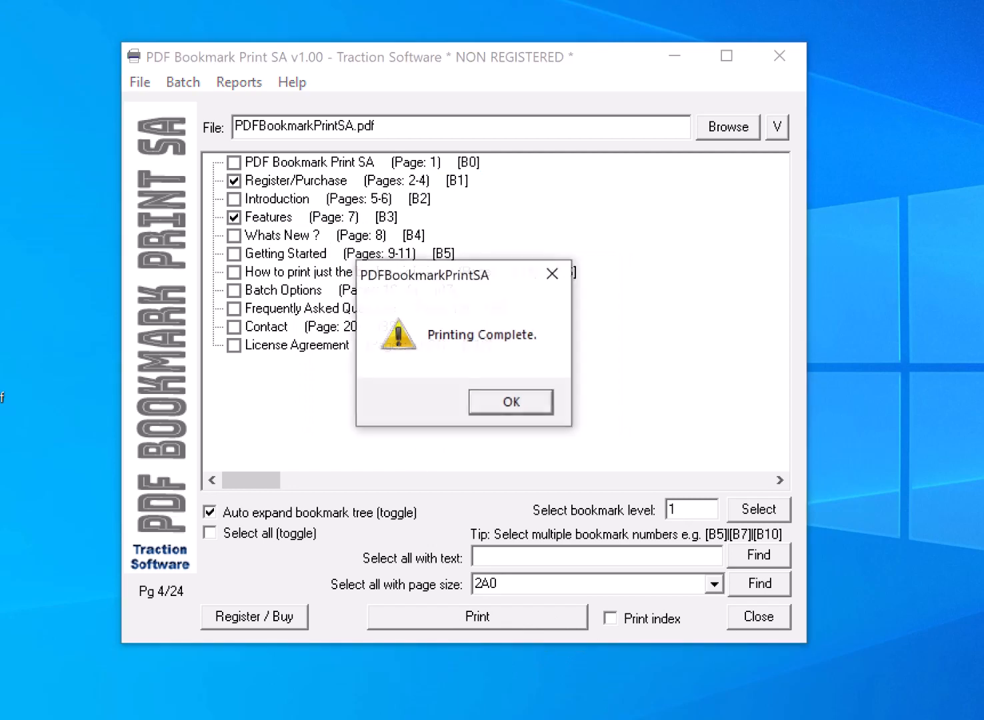
left_click(513, 401)
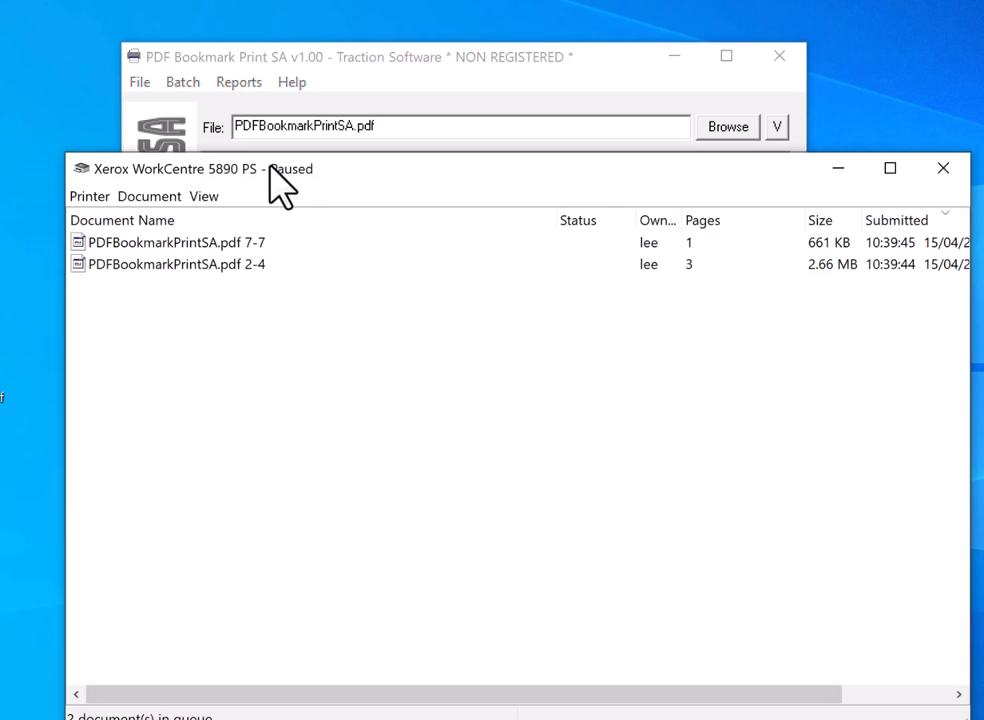
Sort the Xerox WorkCentre 5890 PS print queue by submission time, check the job names, and close the queue
left_click_drag(269, 165, 264, 225)
left_click(891, 232)
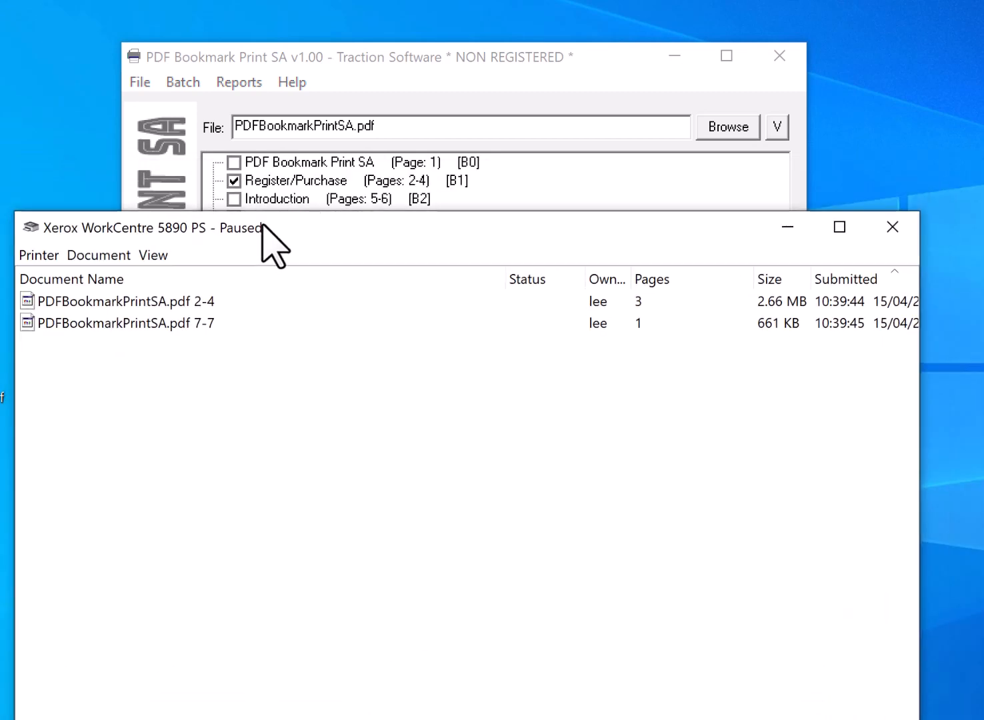
left_click(896, 228)
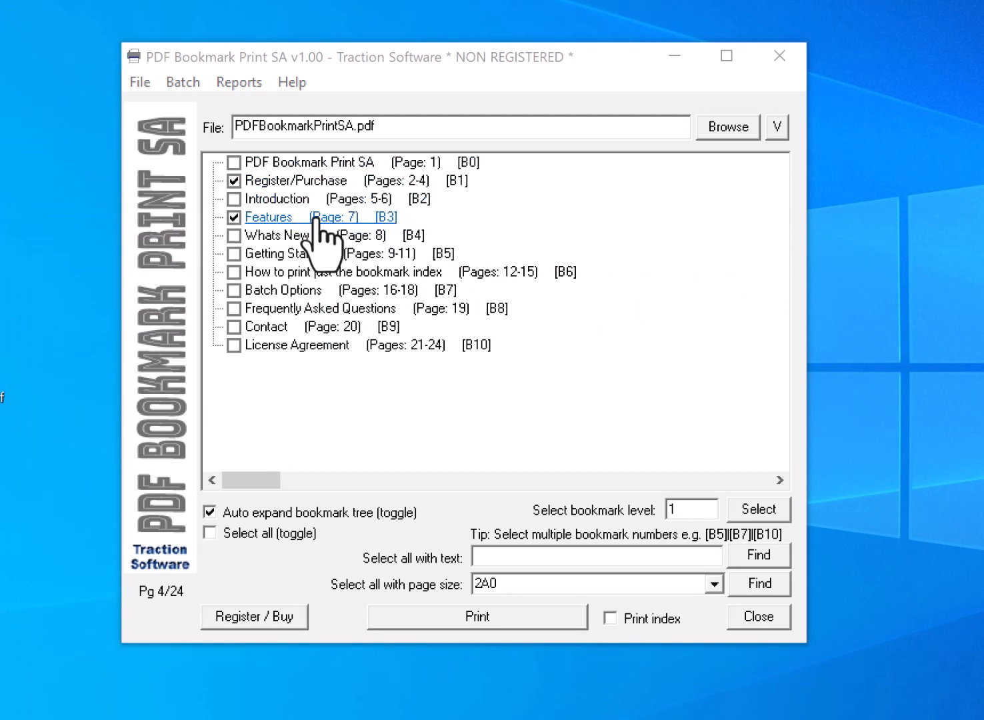
Enable "Print as bookmark name (Print job name)" in the setup, save it, and print the selected bookmarks again
left_click(139, 83)
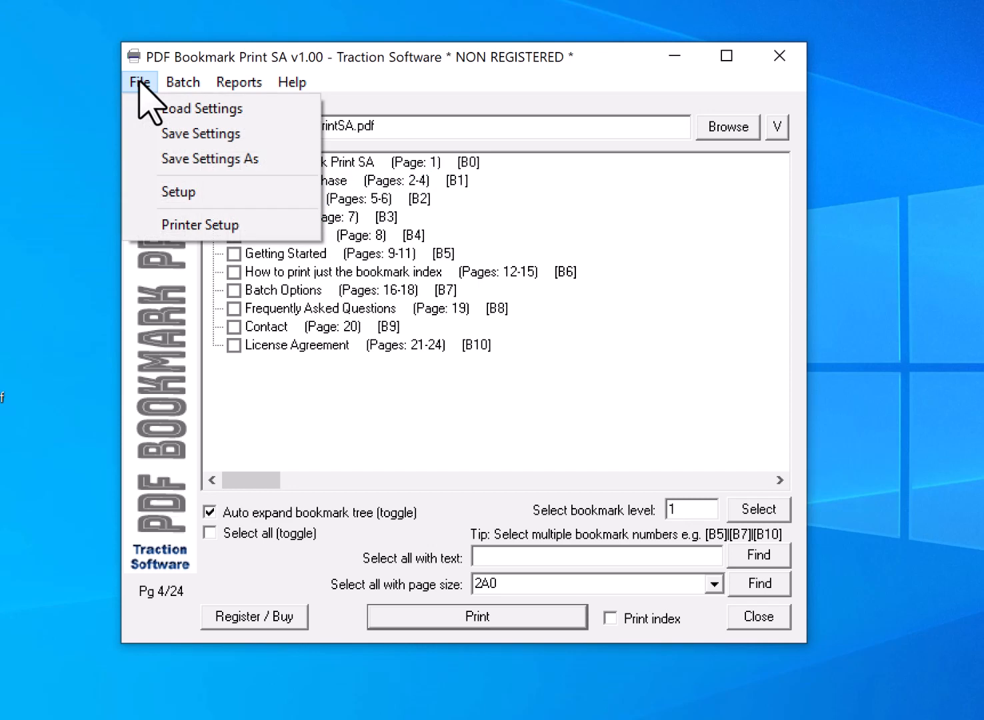
left_click(177, 193)
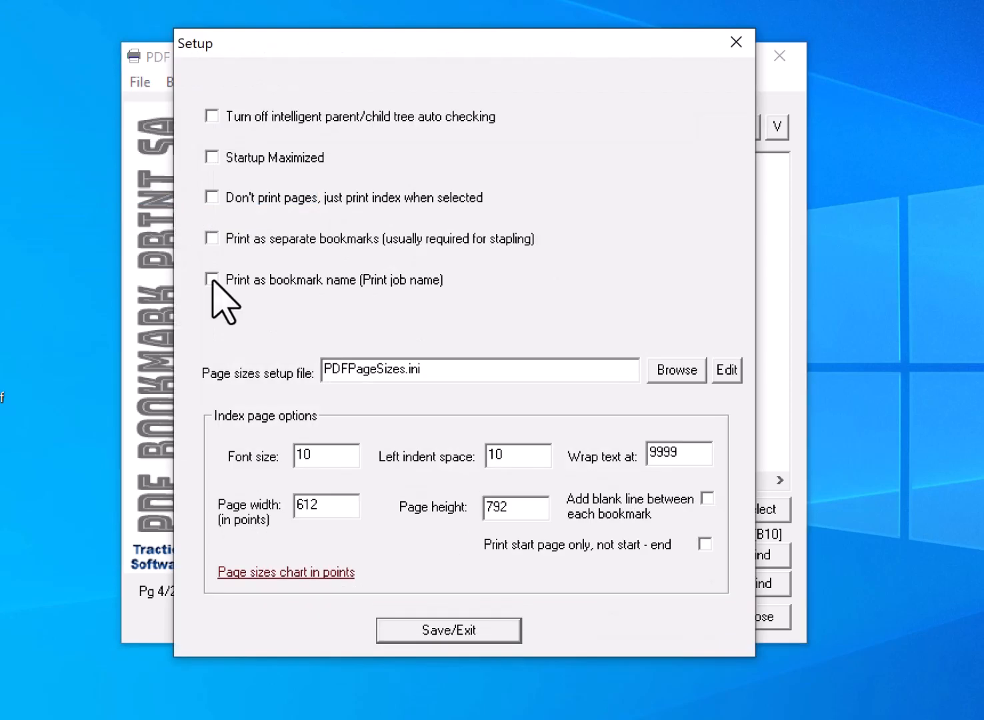
left_click(212, 279)
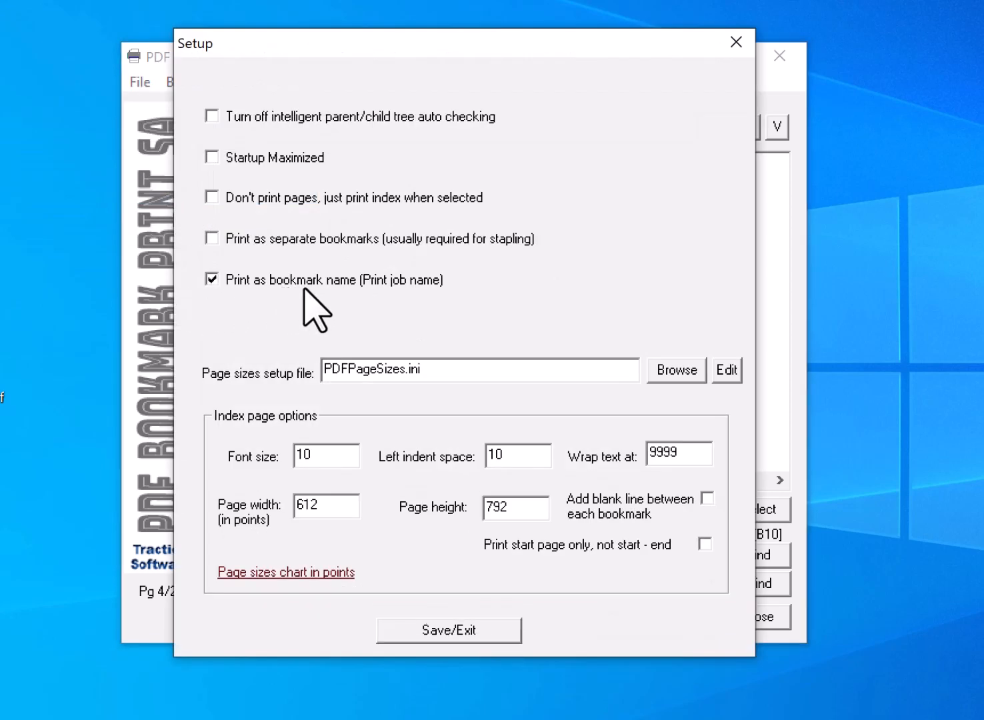
left_click(485, 631)
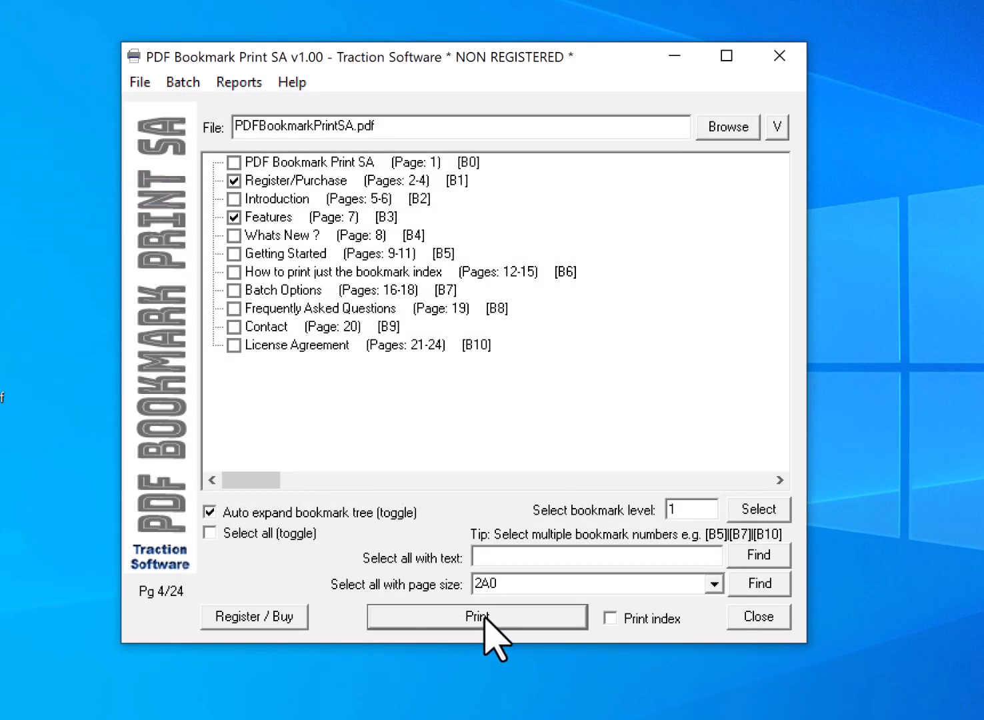
left_click(485, 617)
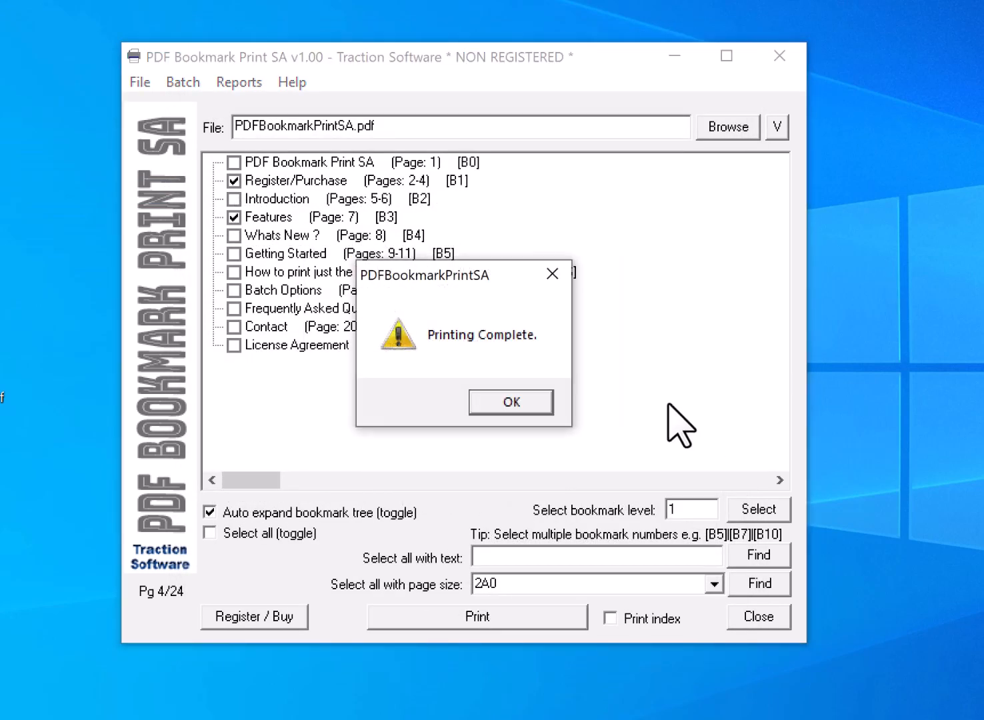
left_click(507, 396)
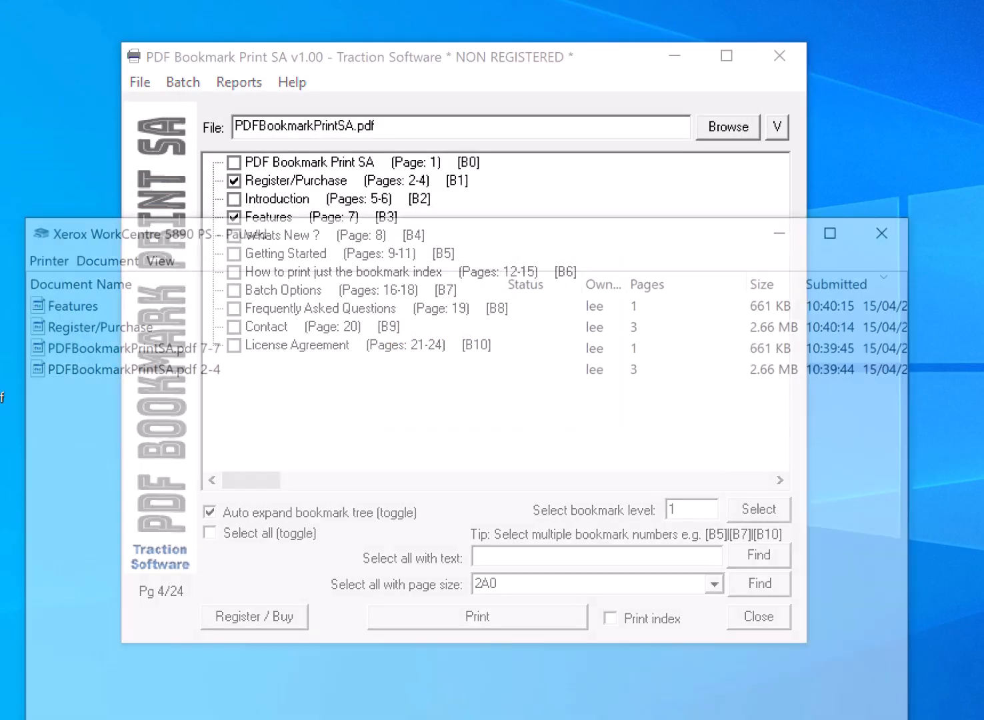
Check the Register/Purchase and Features jobs in the print queue sorted by oldest submission first, and close the queue
left_click(90, 323)
left_click_drag(228, 228, 219, 255)
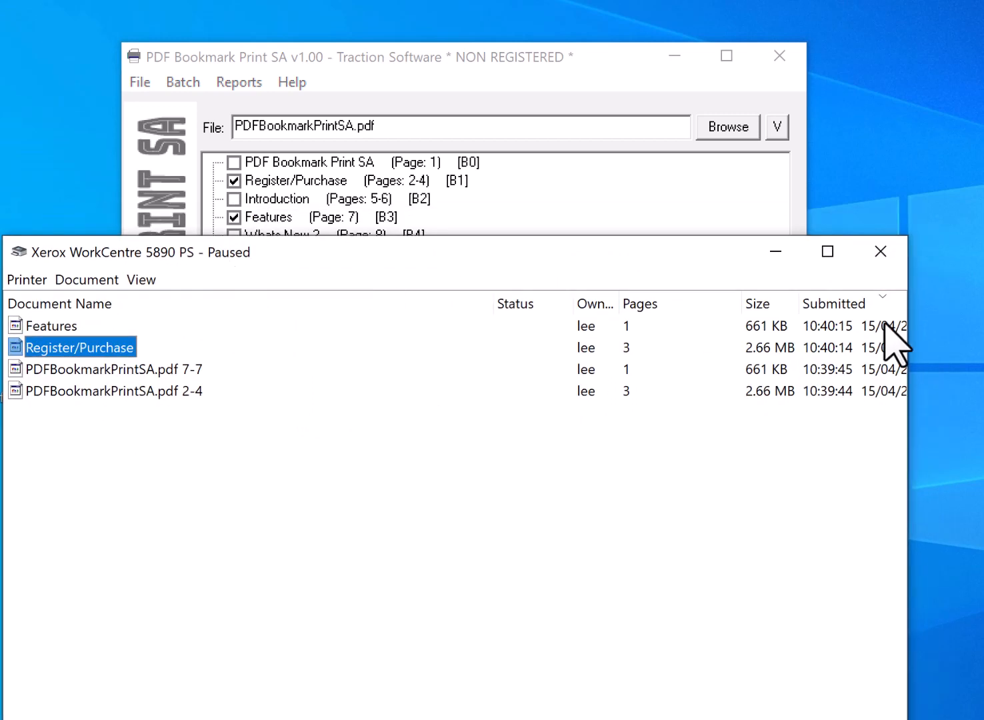
left_click(846, 303)
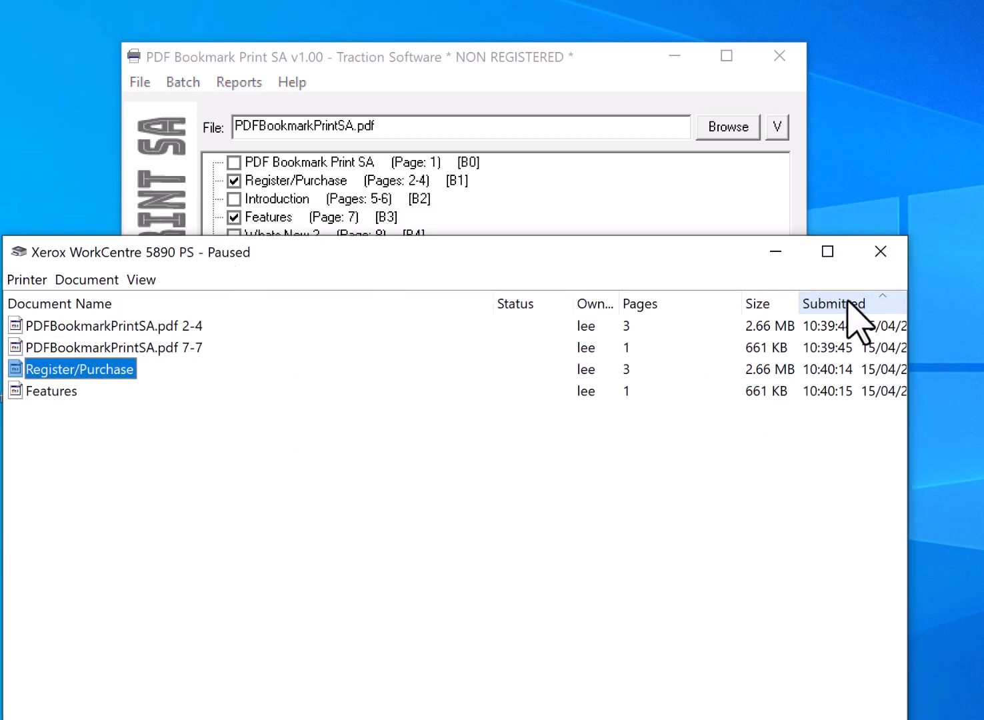
left_click(60, 392)
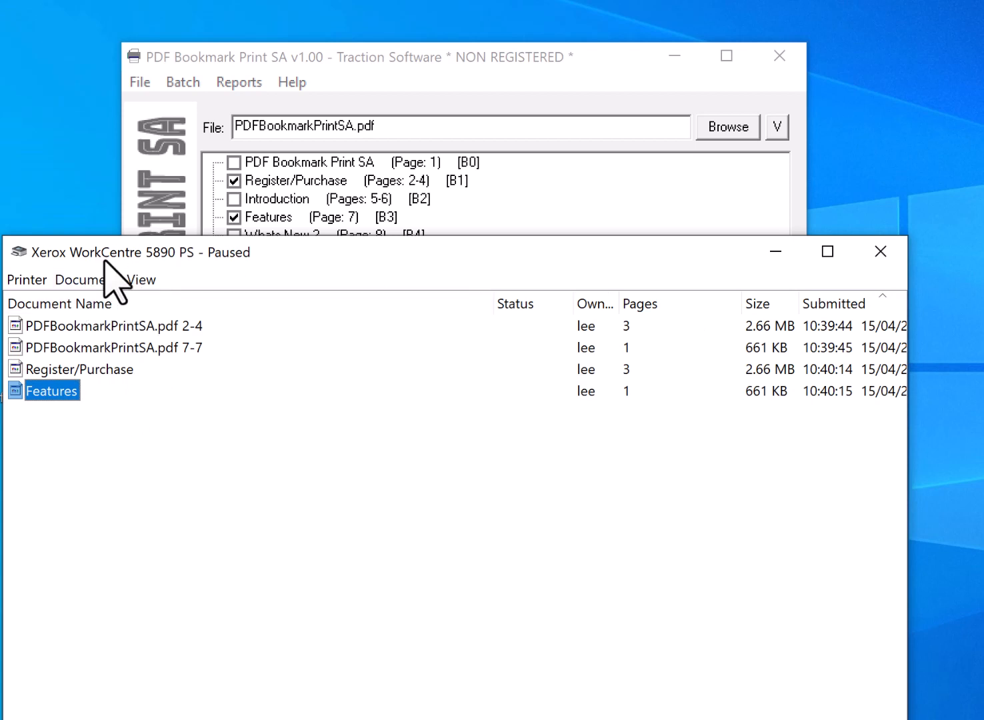
left_click_drag(115, 255, 135, 225)
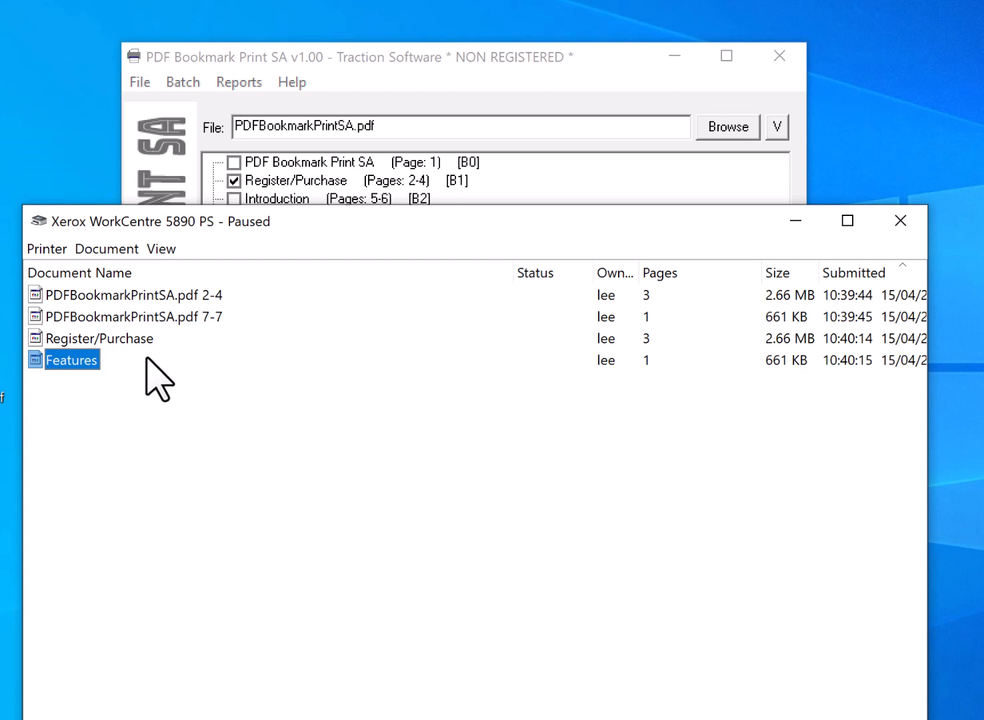
left_click(893, 218)
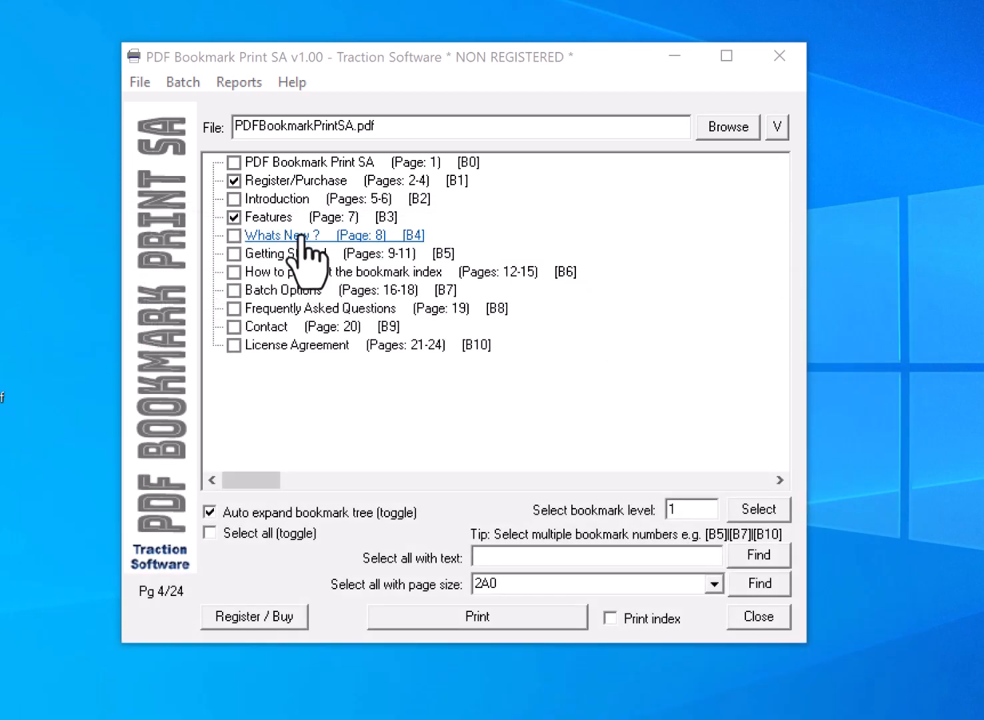
Add the PDF Bookmark Print SA and Introduction bookmarks to the print selection
left_click(234, 162)
left_click(233, 199)
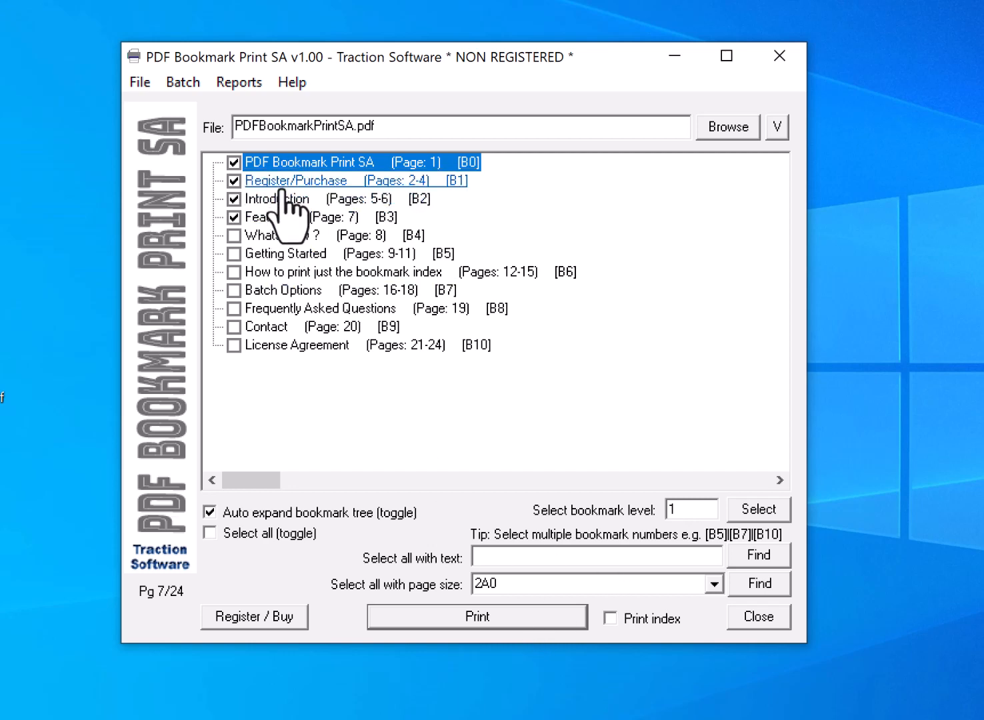
Disable "Print as bookmark name (Print job name)" in the setup, save it, and print the selected bookmarks
left_click(140, 82)
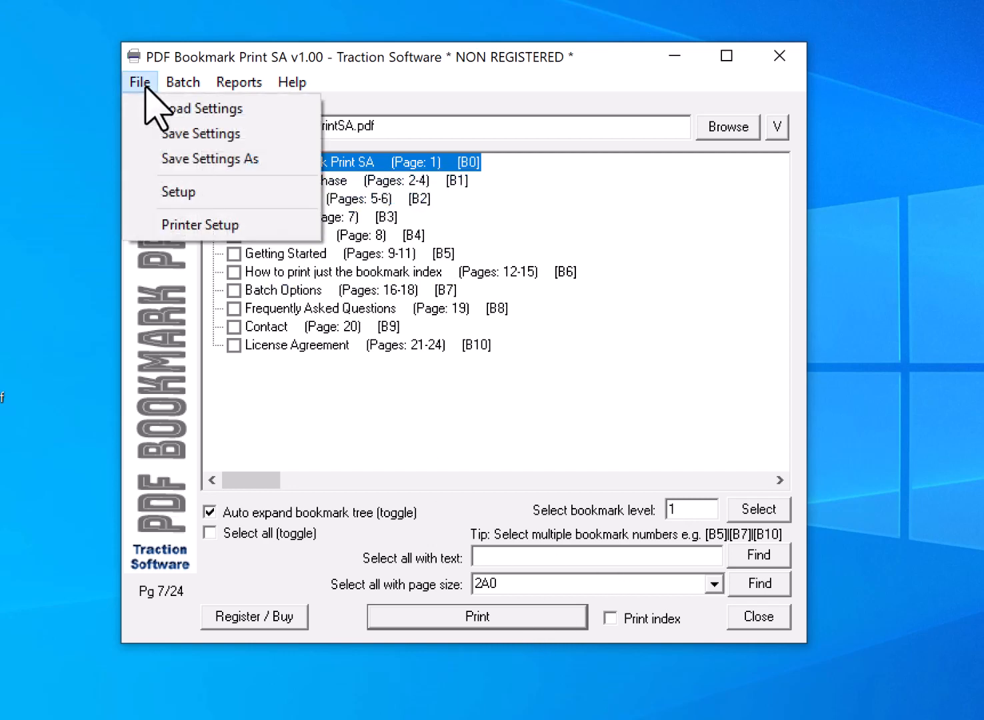
left_click(202, 192)
left_click(212, 280)
left_click(443, 630)
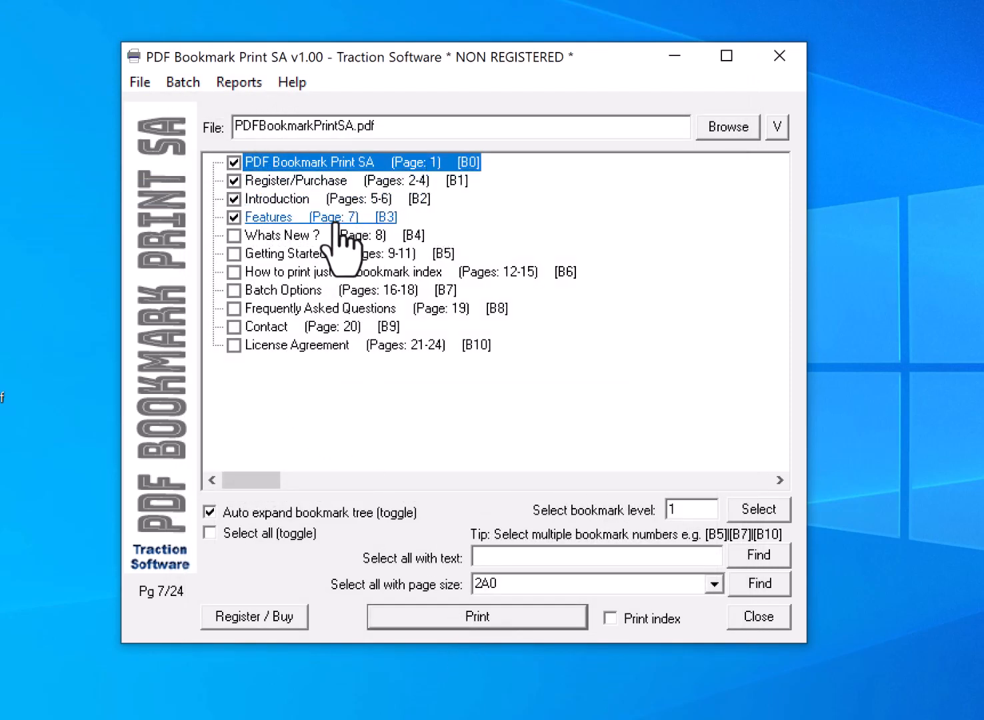
left_click(515, 626)
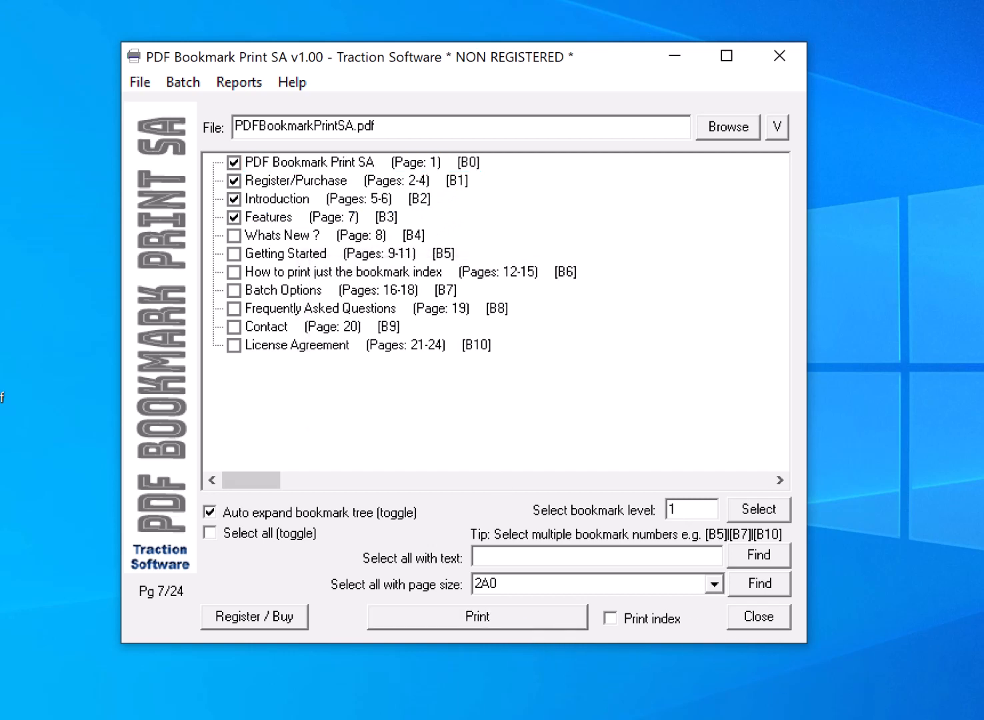
left_click(530, 404)
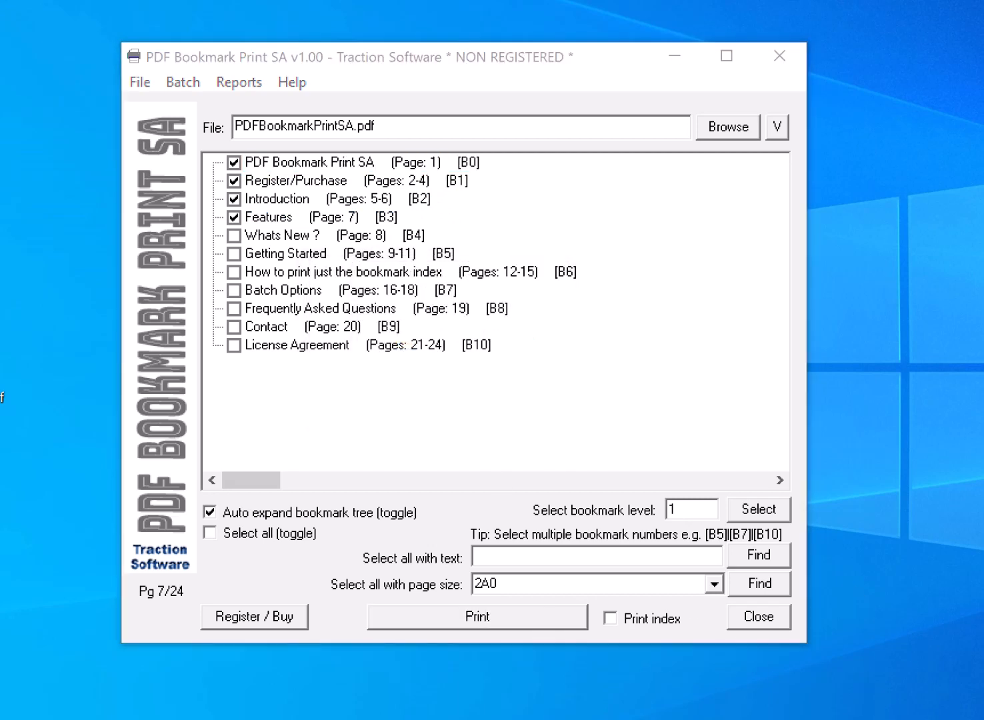
Open the Xerox WorkCentre 5890 PS print queue, inspect the newest print job, and close the queue
left_click(506, 719)
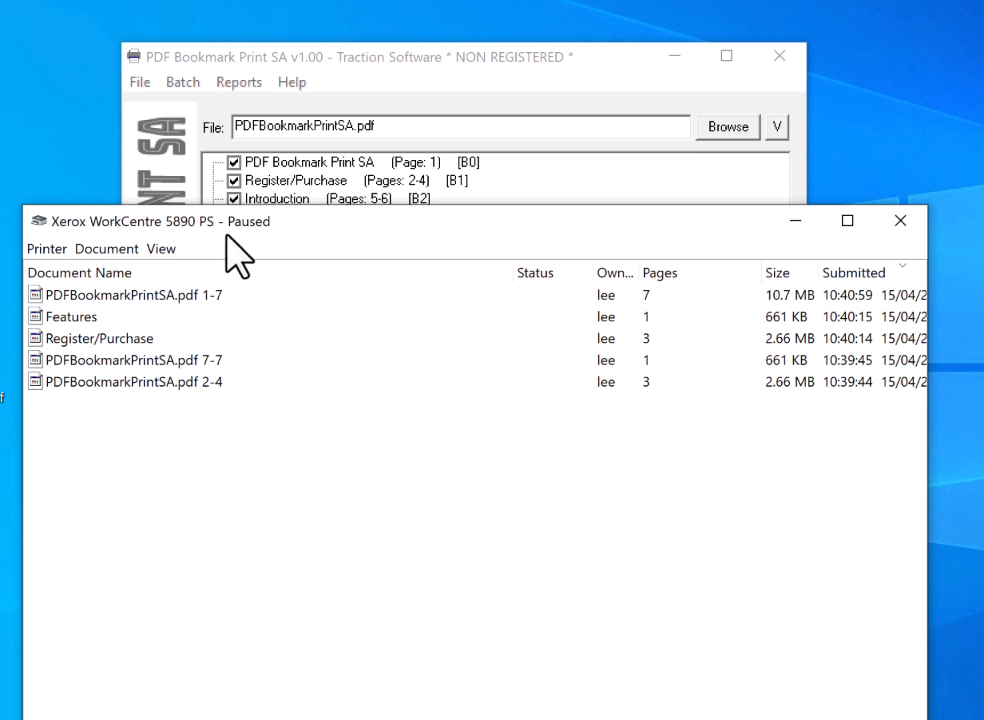
left_click_drag(227, 235, 245, 190)
left_click(211, 253)
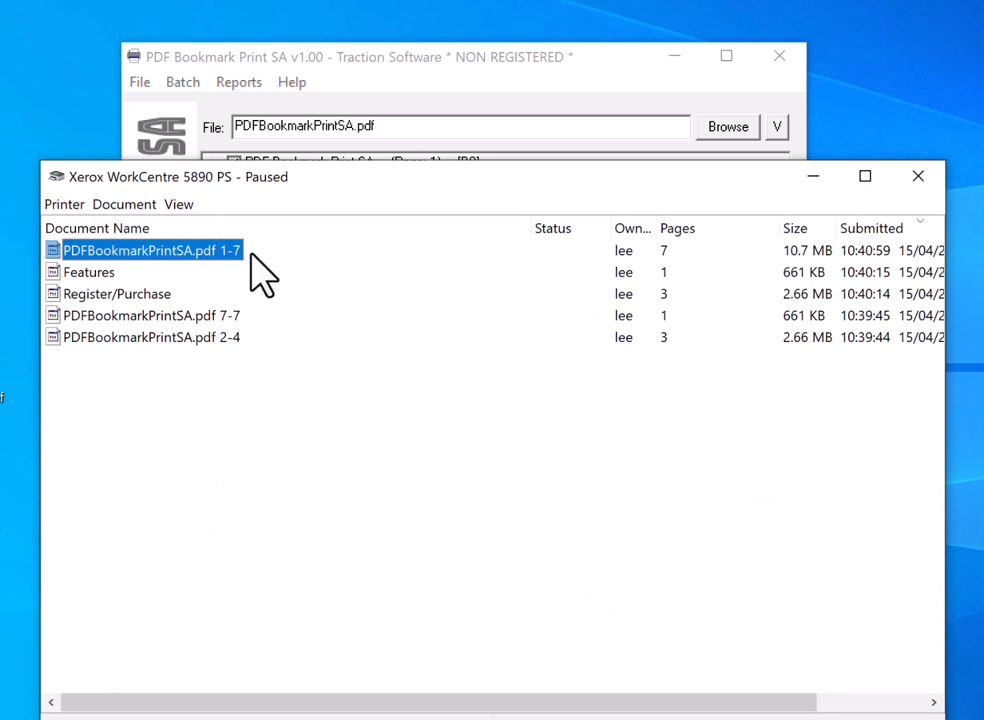
left_click(919, 177)
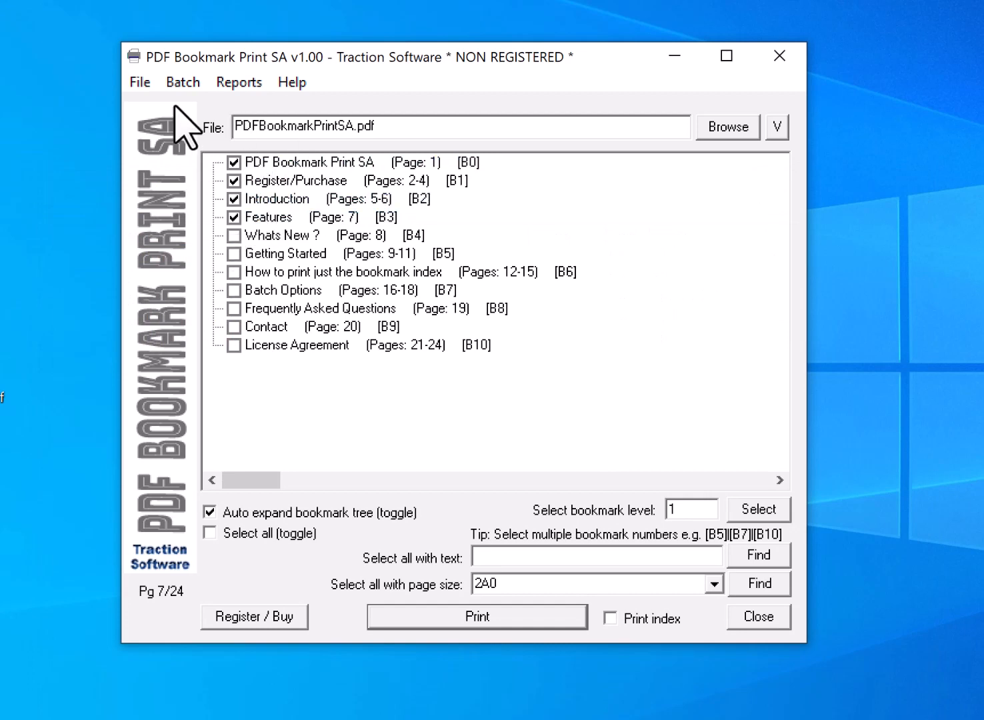
Enable "Print as separate bookmarks (usually required for stapling)" in the setup, save it, and print the selected bookmarks
left_click(140, 82)
left_click(176, 194)
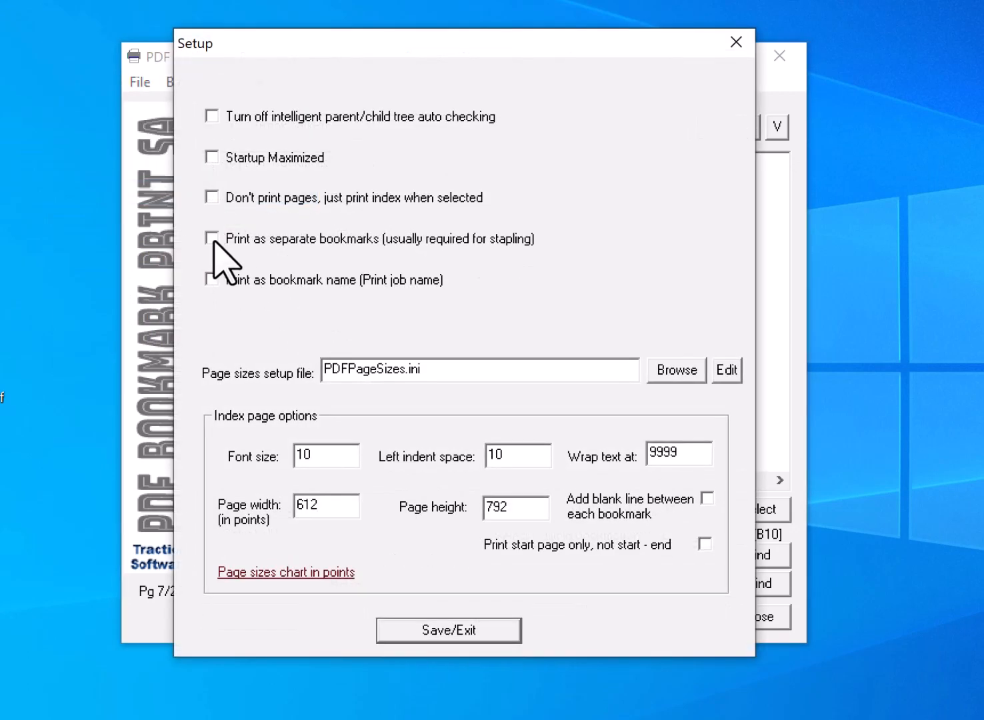
left_click(212, 239)
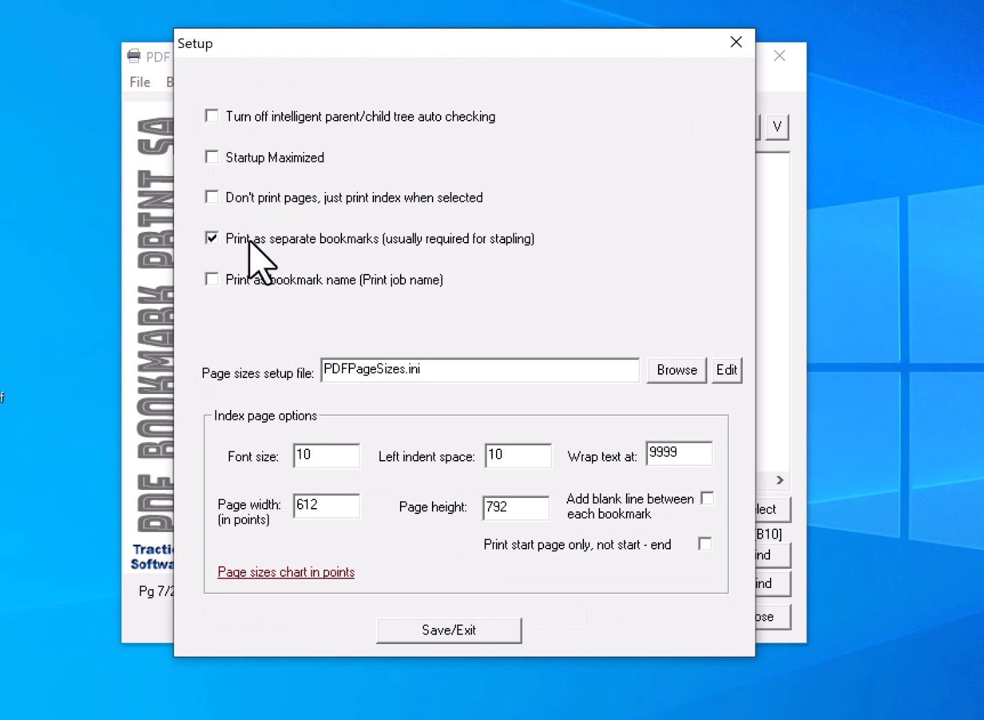
left_click(485, 633)
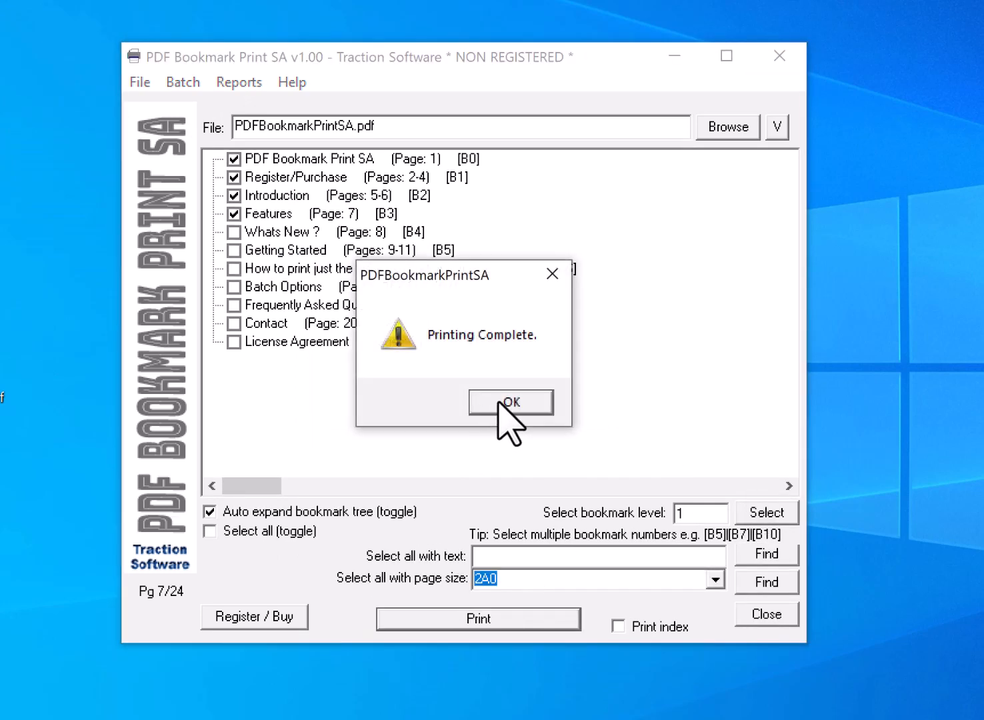
left_click(499, 404)
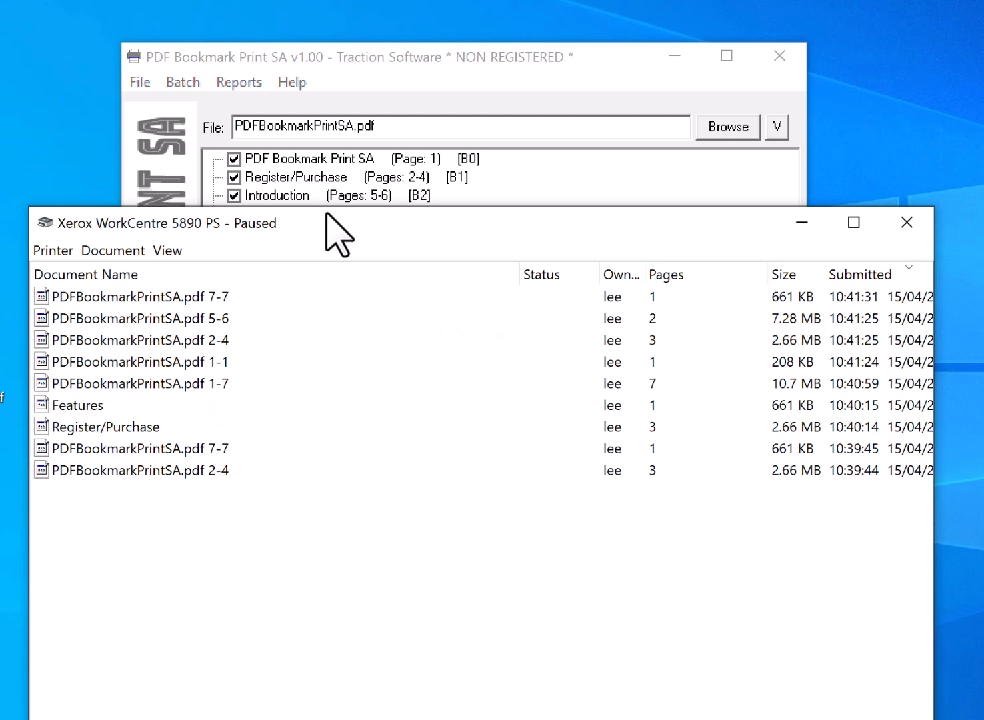
Inspect the separate bookmark jobs in the Xerox WorkCentre 5890 PS print queue, and close the queue
left_click_drag(334, 230, 302, 289)
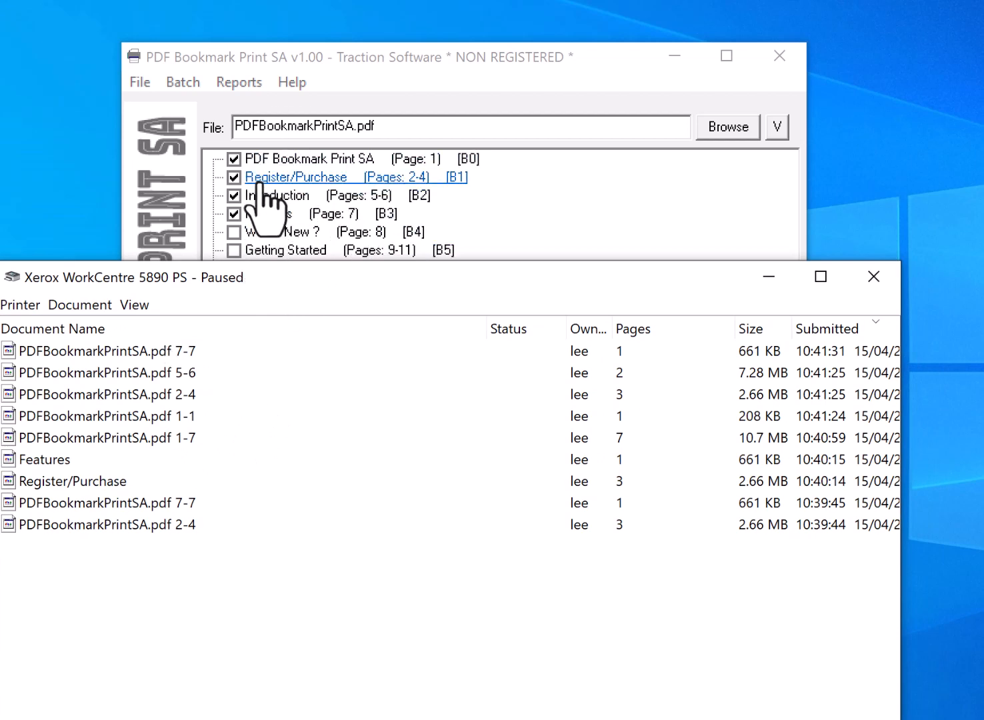
left_click(876, 280)
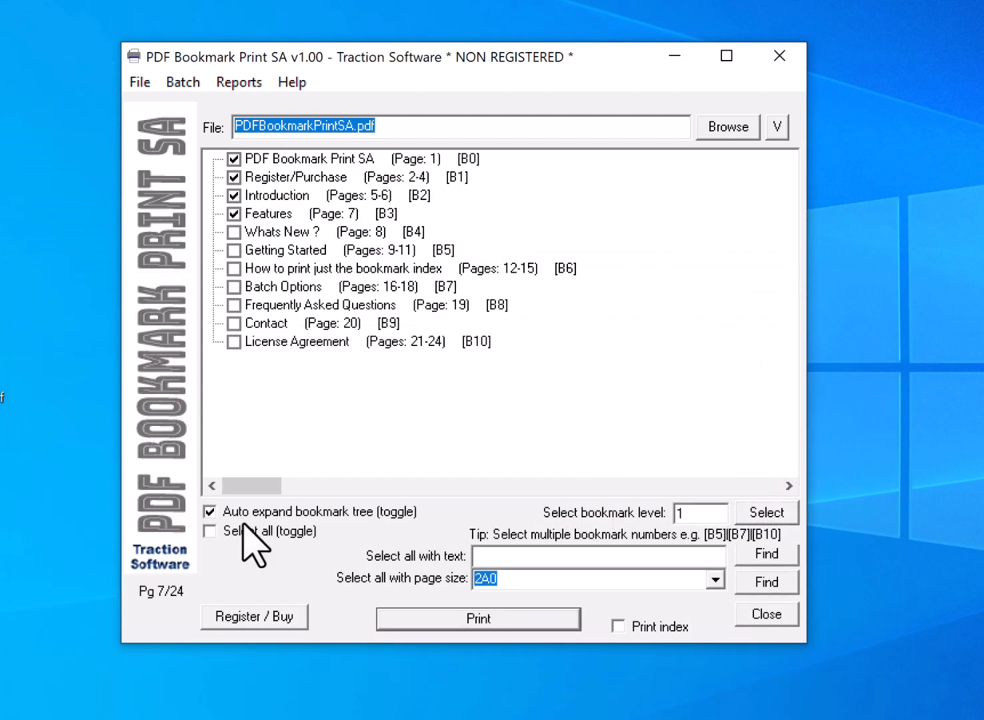
Remove the PDF Bookmark Print SA, Register/Purchase, Introduction and Features bookmarks from the print selection
left_click(233, 159)
left_click(233, 177)
left_click(234, 195)
left_click(234, 213)
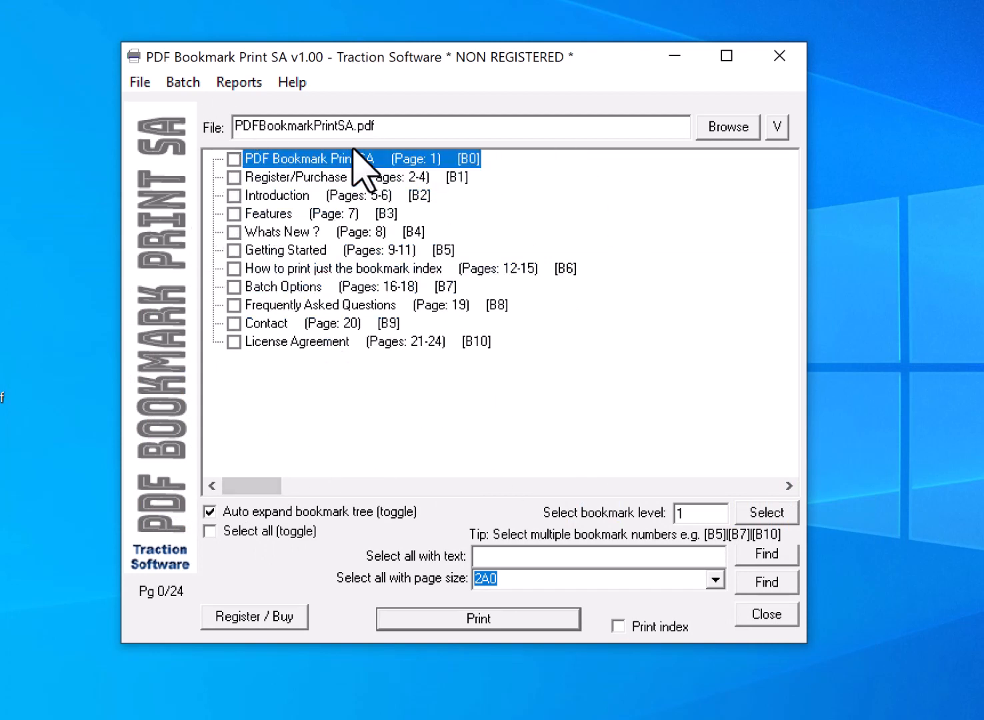
Select all bookmarks containing the text "Contact", and extend the text search to "Contact|Batch"
left_click(632, 560)
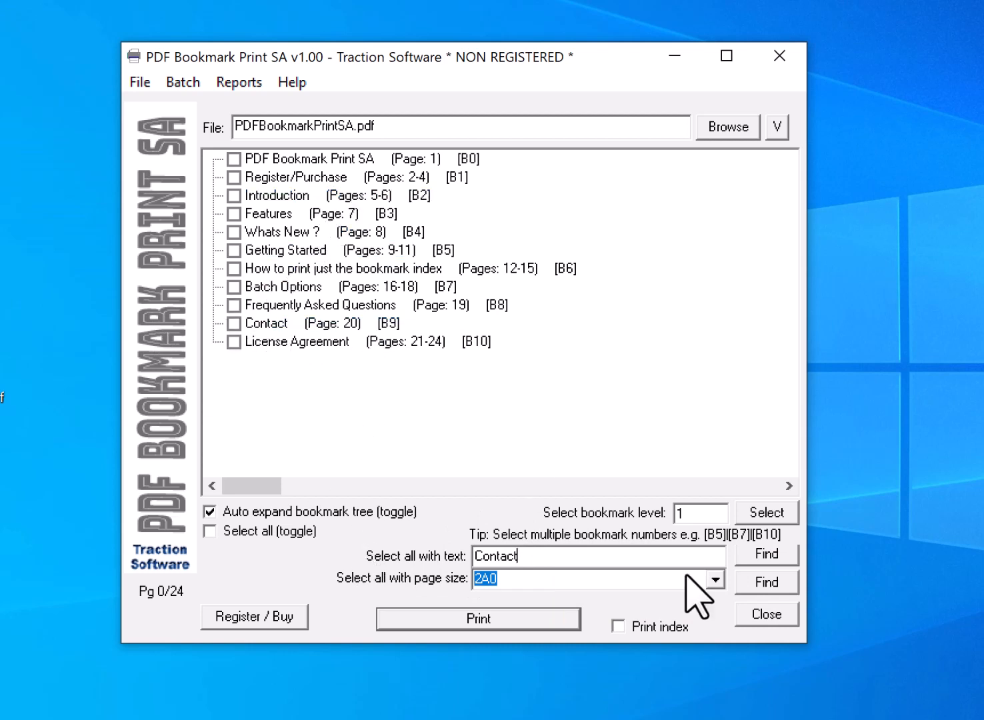
left_click(769, 554)
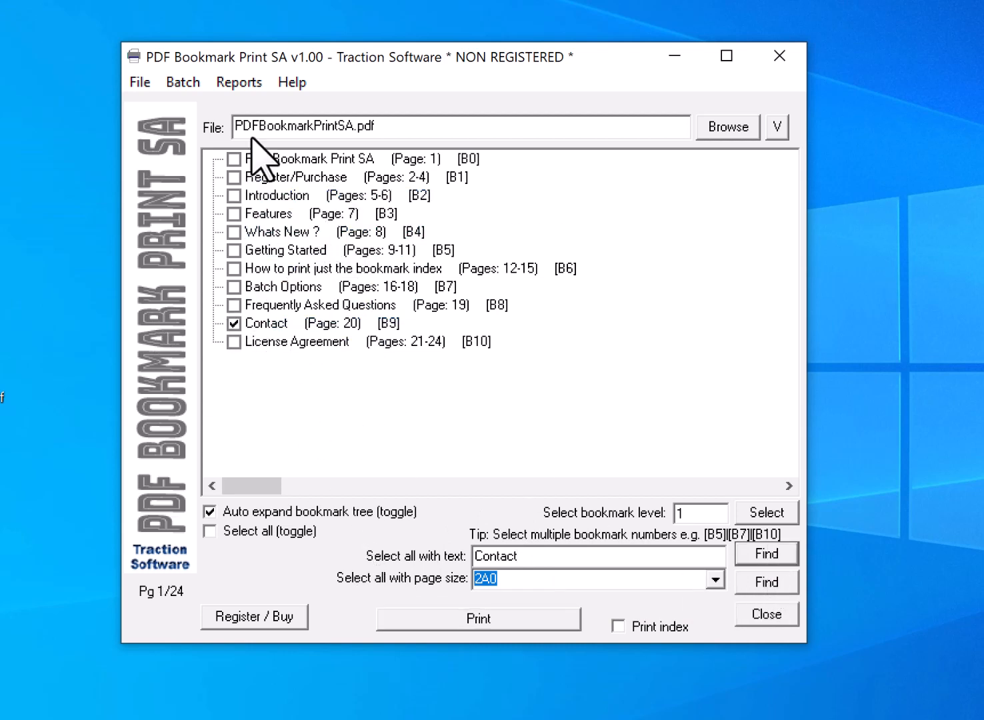
left_click(577, 559)
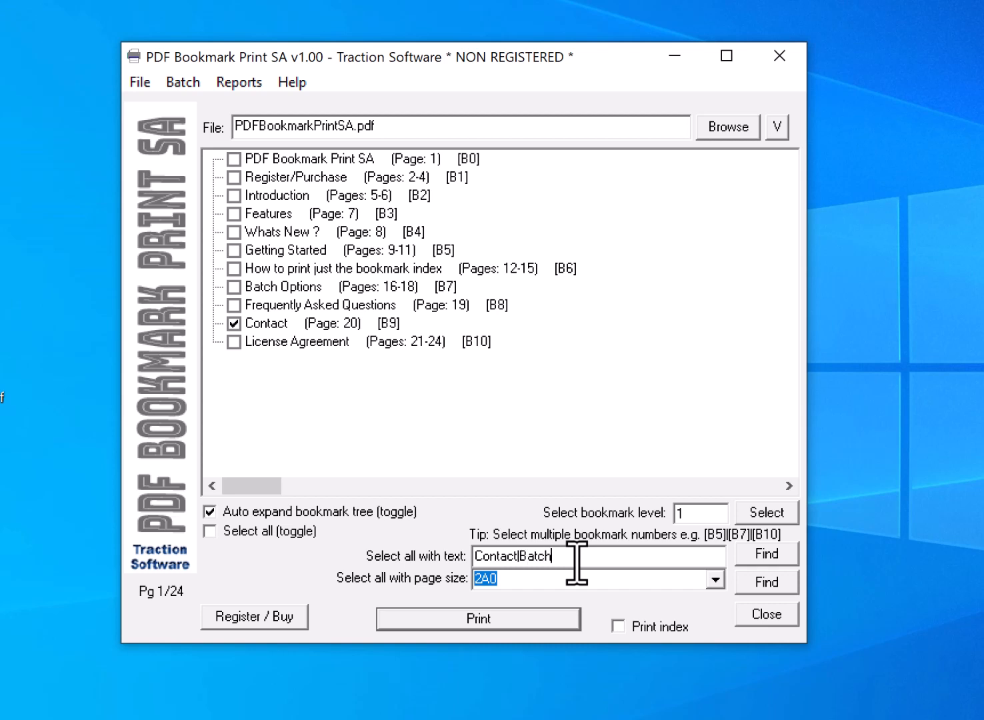
type("|Batch")
left_click(765, 556)
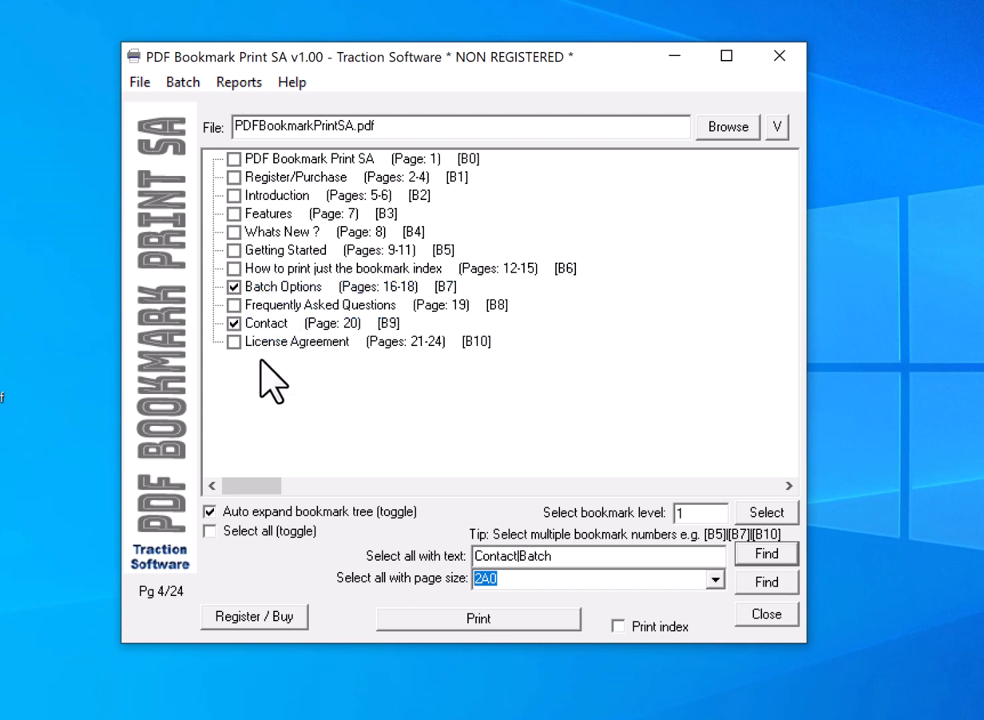
Deselect the Batch Options and Contact bookmarks, and select all bookmarks with the US Letter page size
left_click(234, 286)
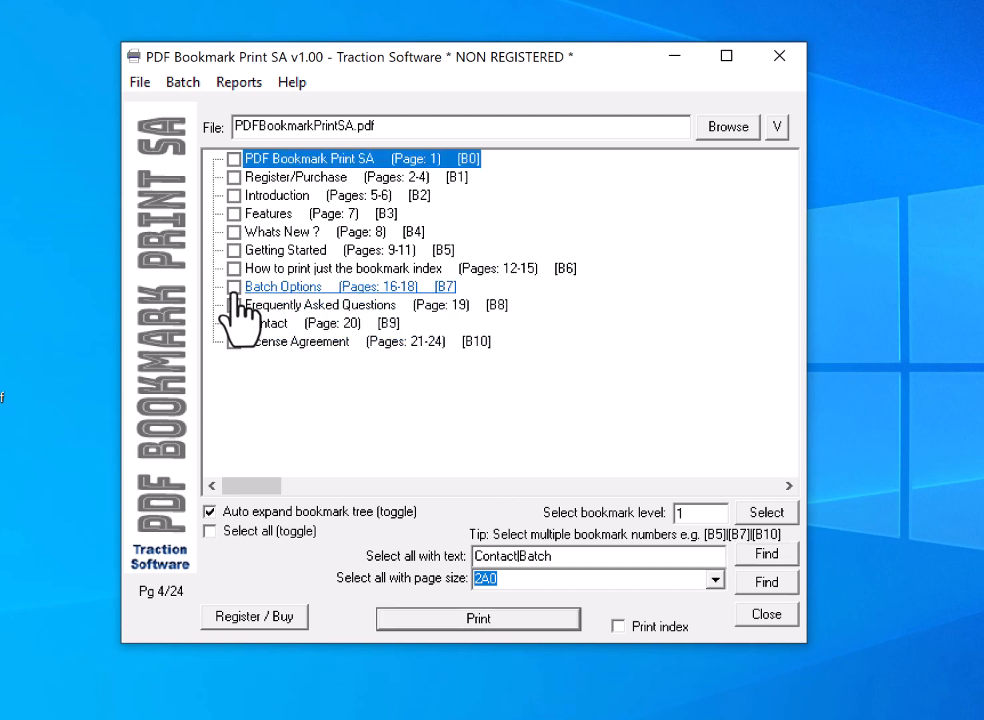
left_click(234, 323)
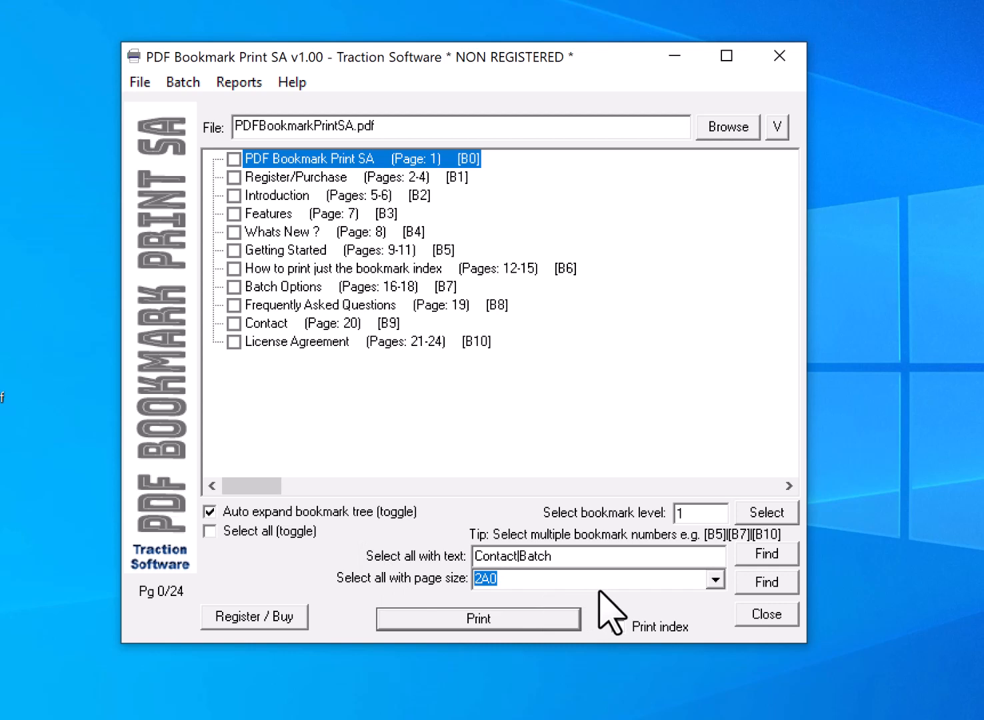
left_click(715, 579)
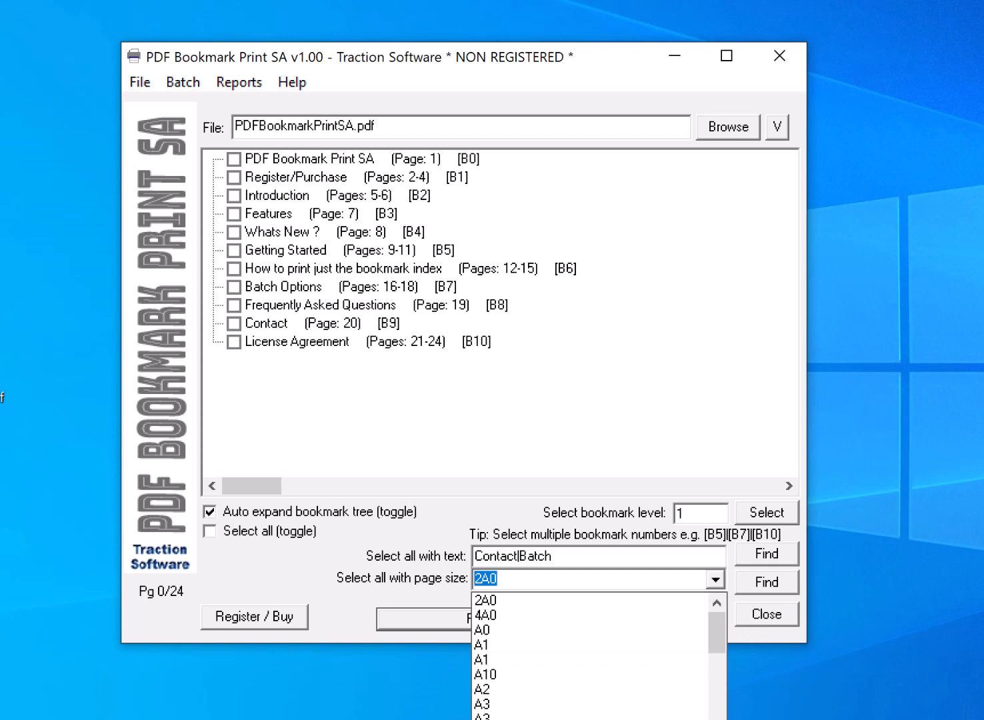
scroll(718, 665, "down", 12)
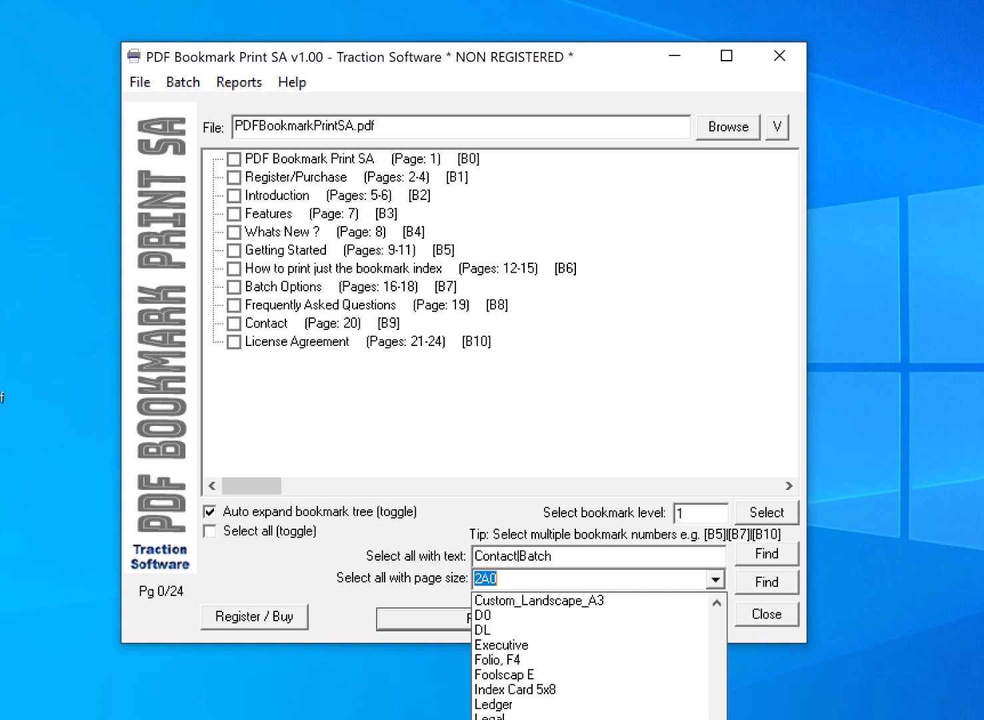
left_click(520, 719)
left_click(773, 586)
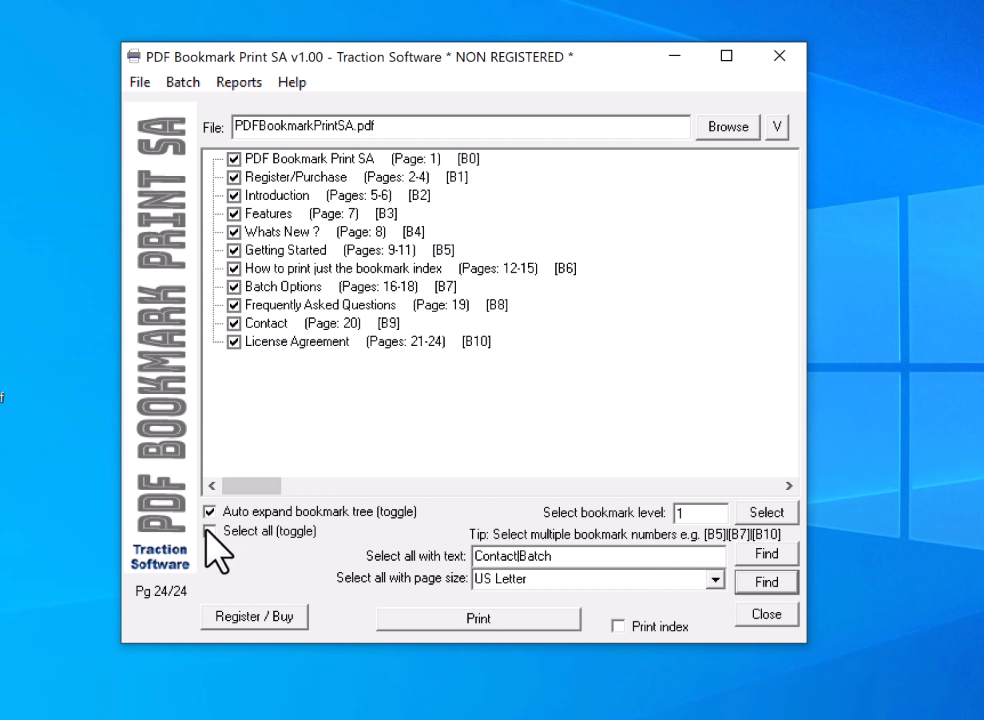
Toggle Select all on and off again to clear every bookmark from the selection
key("Tab")
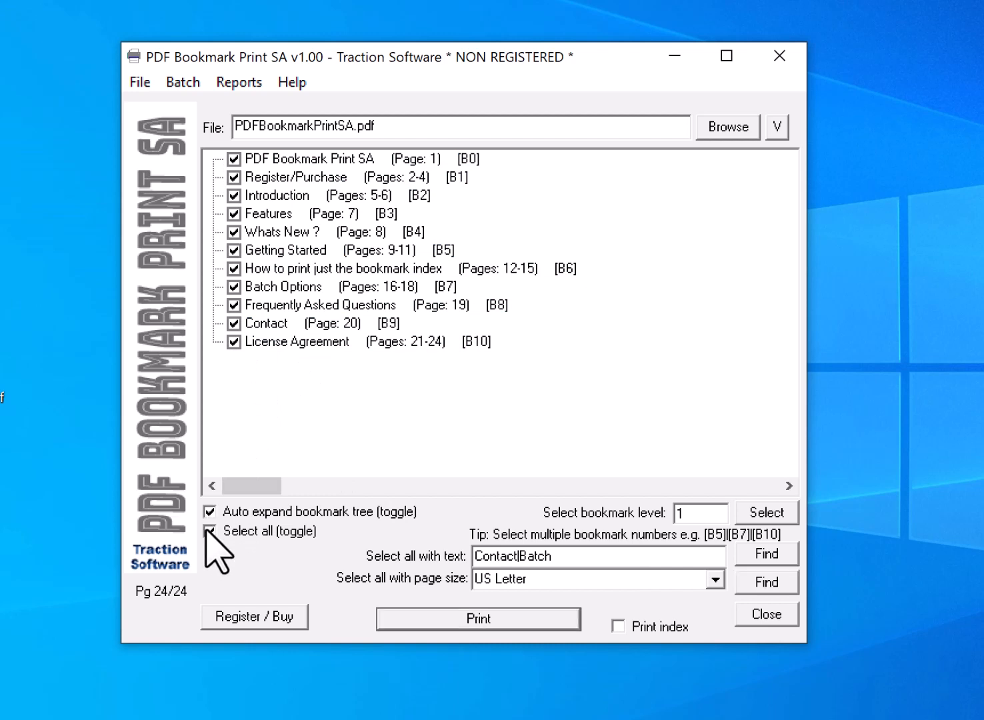
left_click(210, 531)
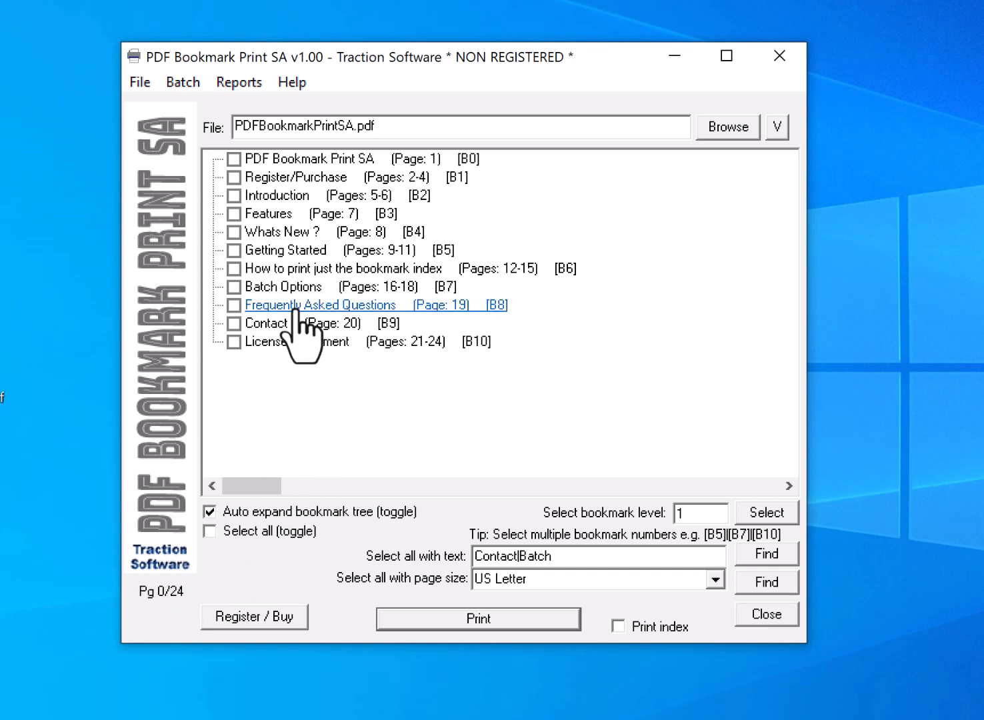
Select the License Agreement and Contact bookmarks to check the selected-page counter, and deselect both again
left_click(234, 343)
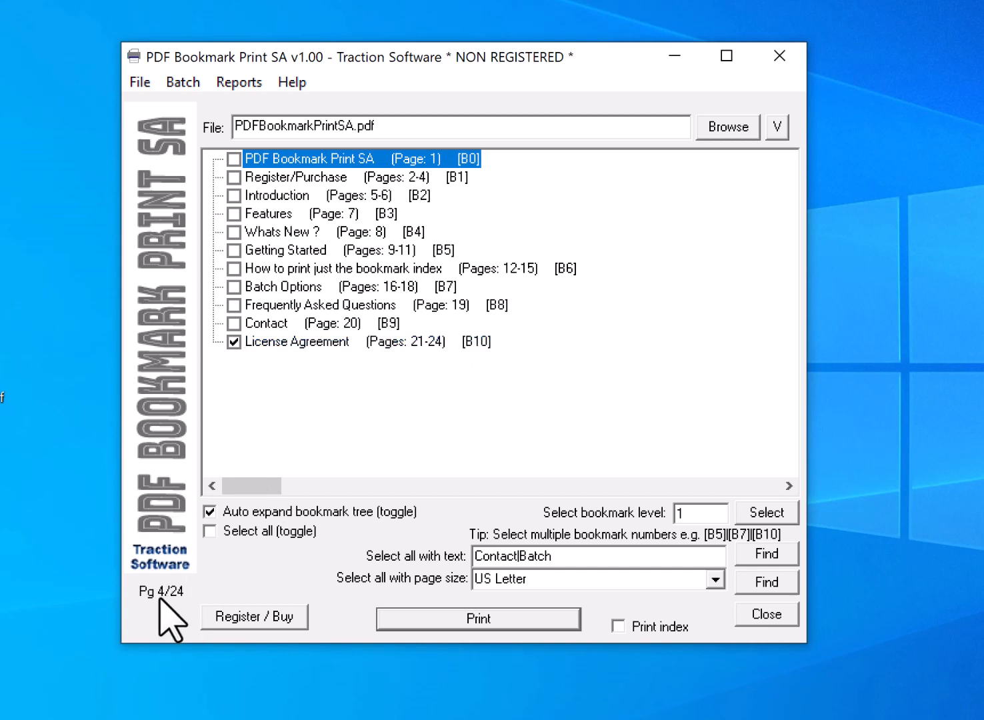
left_click(233, 323)
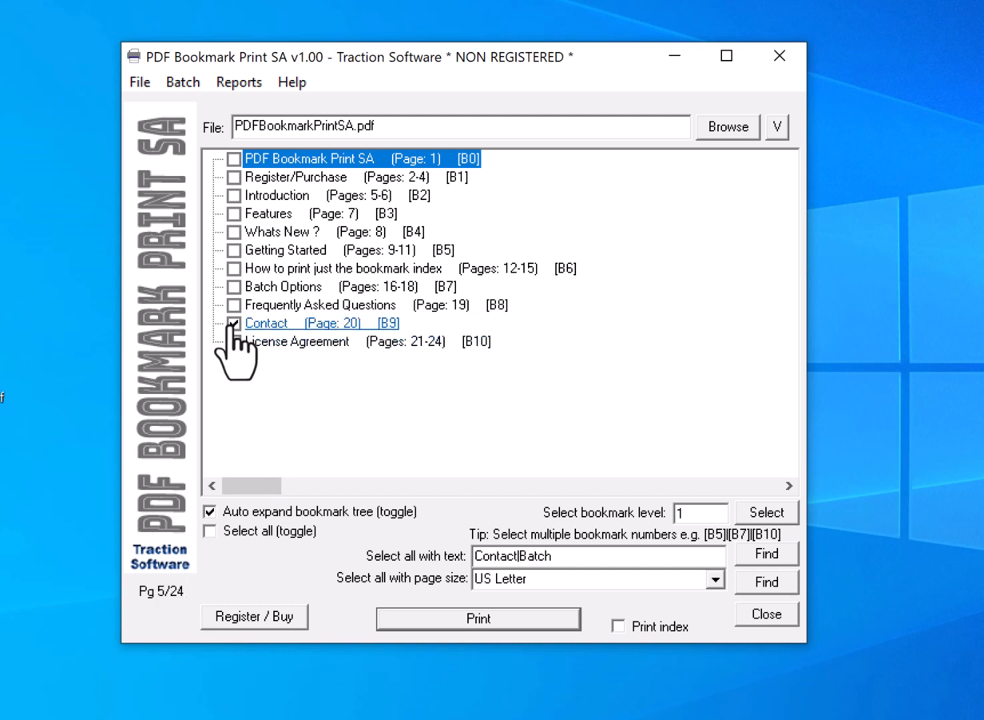
left_click(233, 323)
left_click(233, 340)
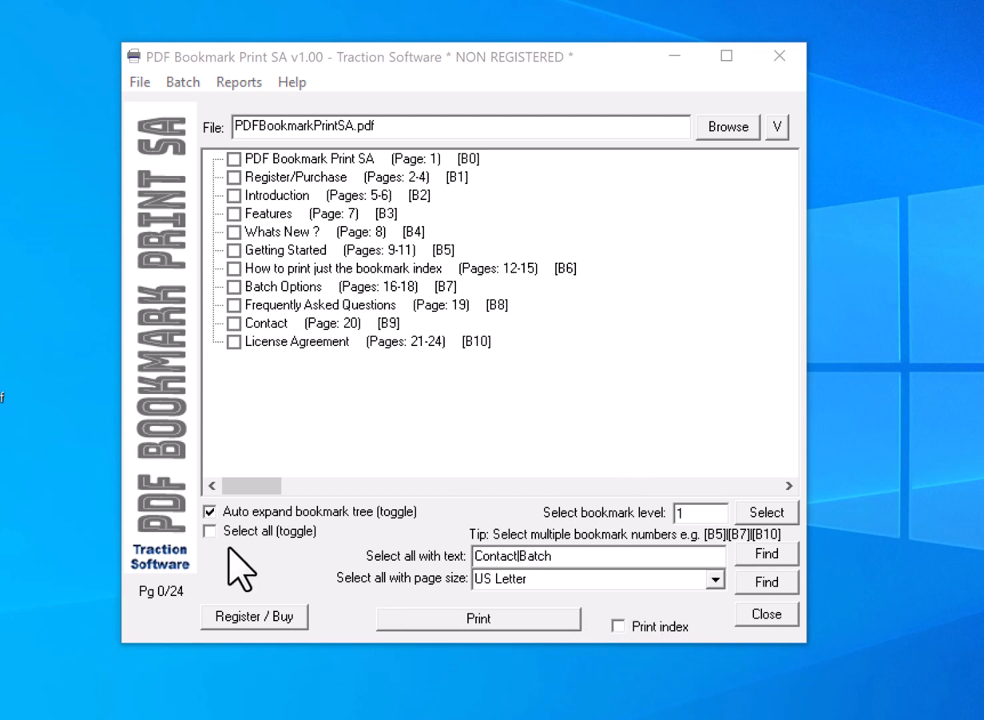
Turn off automatic bookmark tree expansion, and select all bookmarks with Print index enabled
left_click(207, 512)
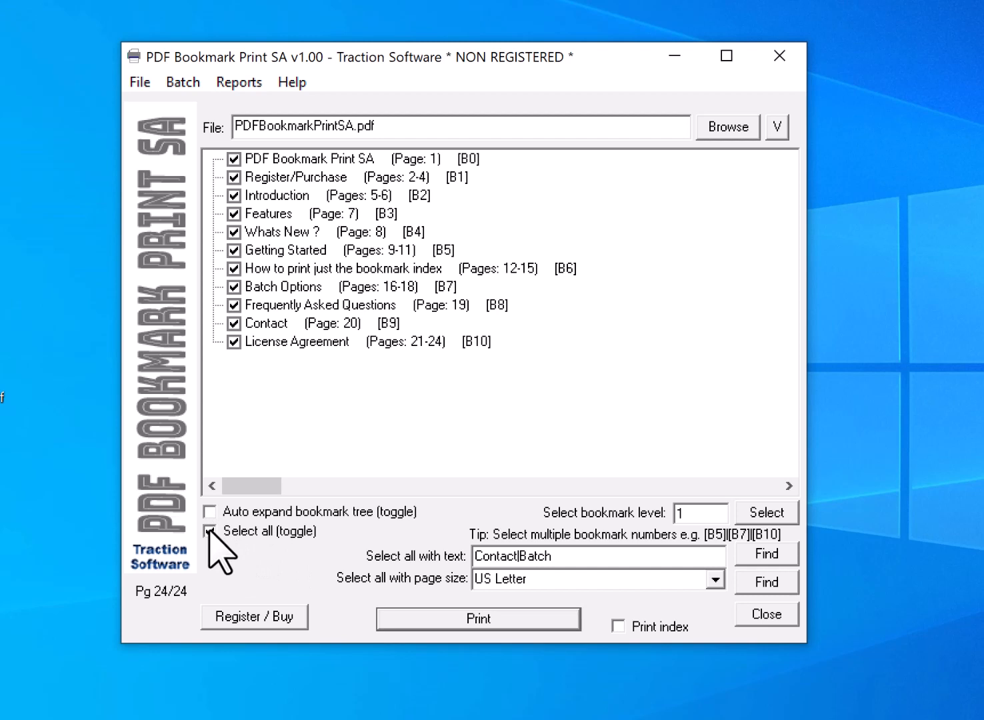
left_click(628, 630)
Save the setup with "Don't print pages, just print index when selected" enabled and separate-bookmark printing disabled, and print the bookmark index
left_click(141, 84)
left_click(188, 191)
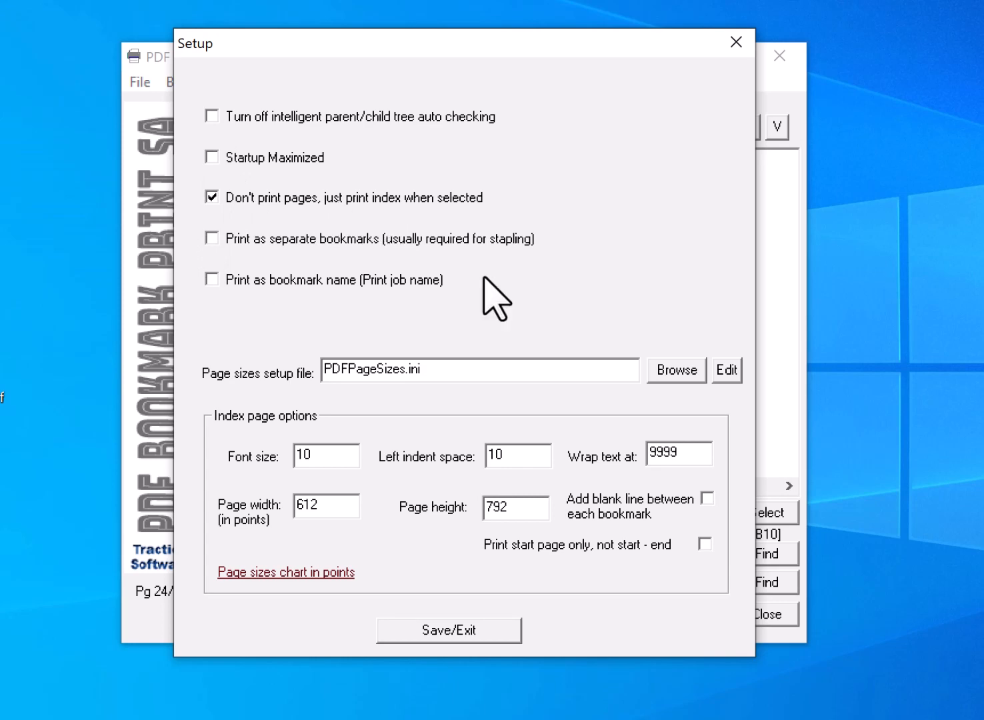
left_click(495, 631)
left_click(528, 620)
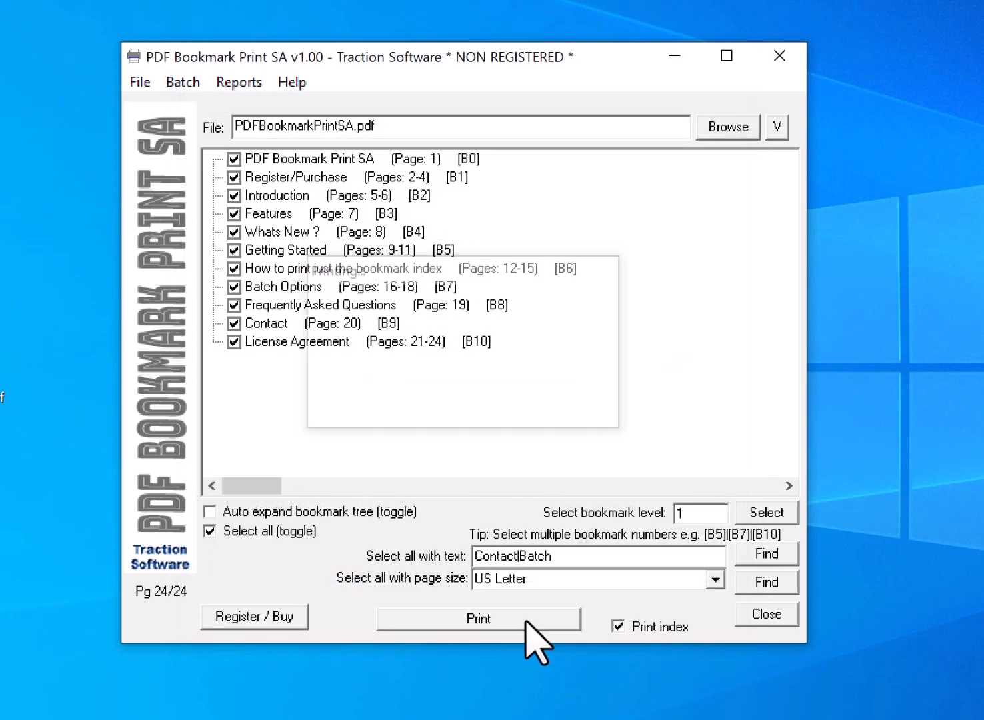
left_click(490, 404)
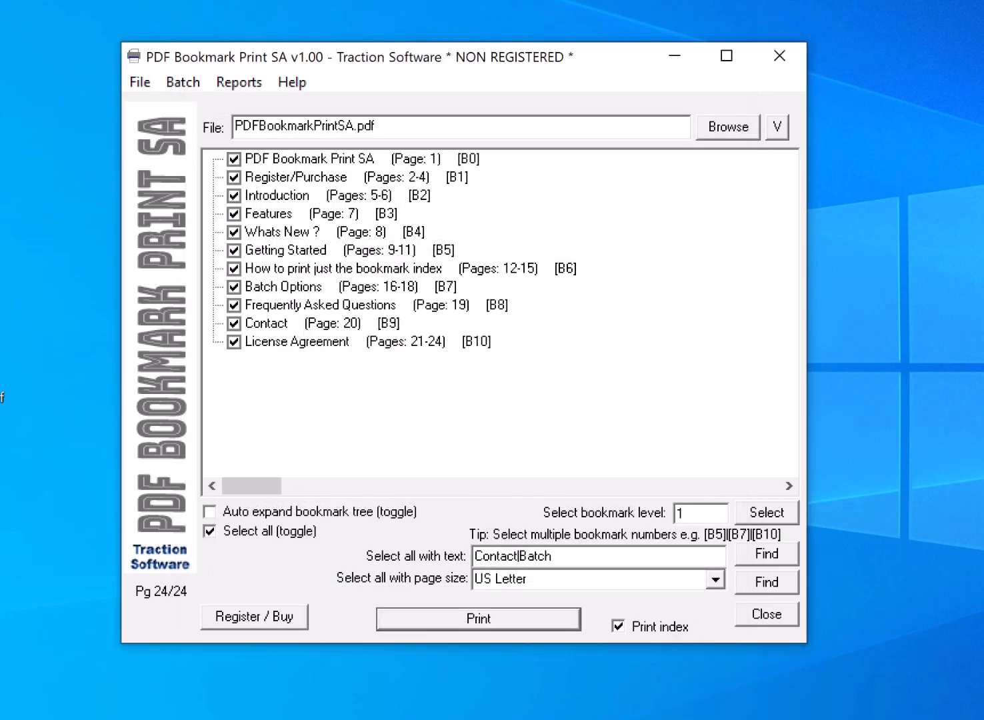
Open the Xerox WorkCentre 5890 PS print queue and highlight the index.pdf job
left_click(600, 719)
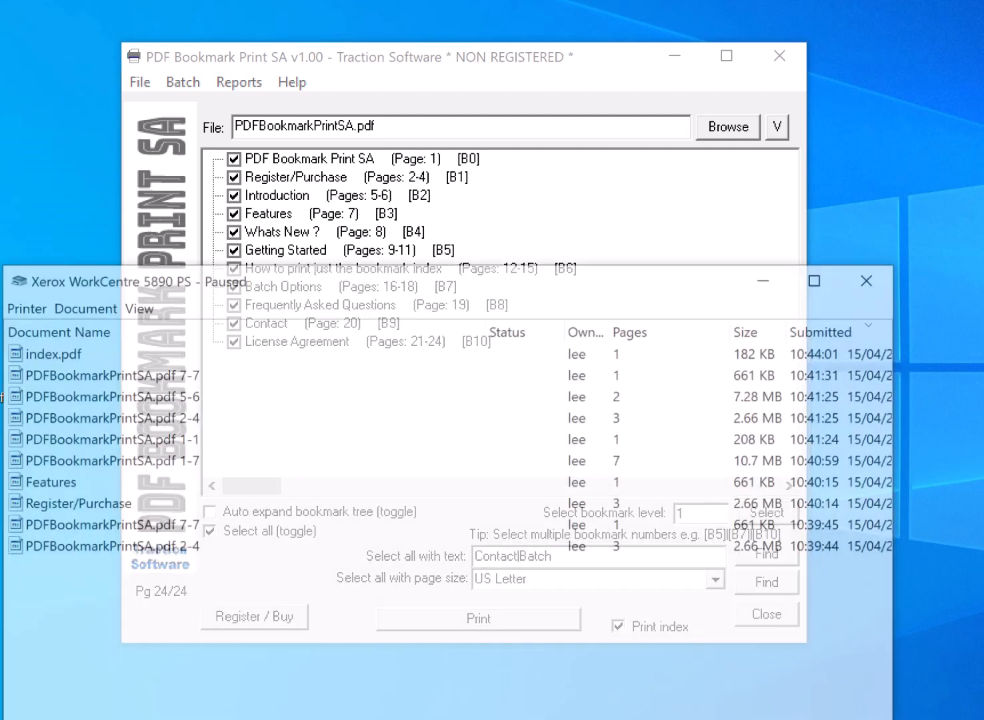
left_click_drag(148, 276, 565, 231)
left_click(174, 252)
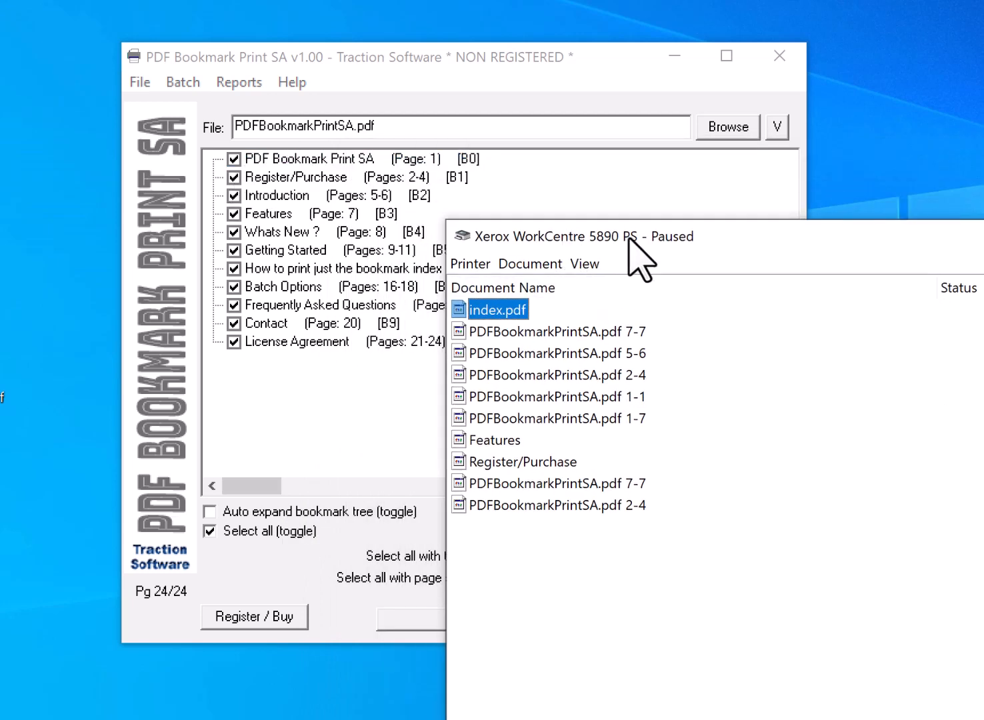
left_click_drag(628, 237, 230, 202)
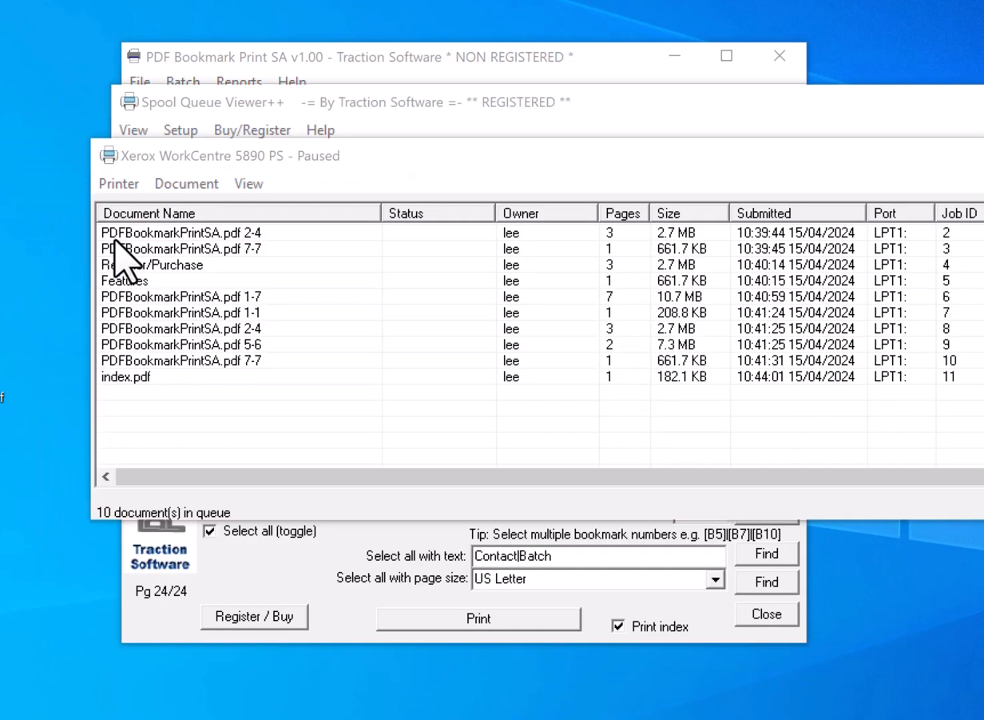
View the index.pdf job as a PDF from Spool Queue Viewer++, examine its bookmark names and page ranges, and close the viewers
left_click(134, 377)
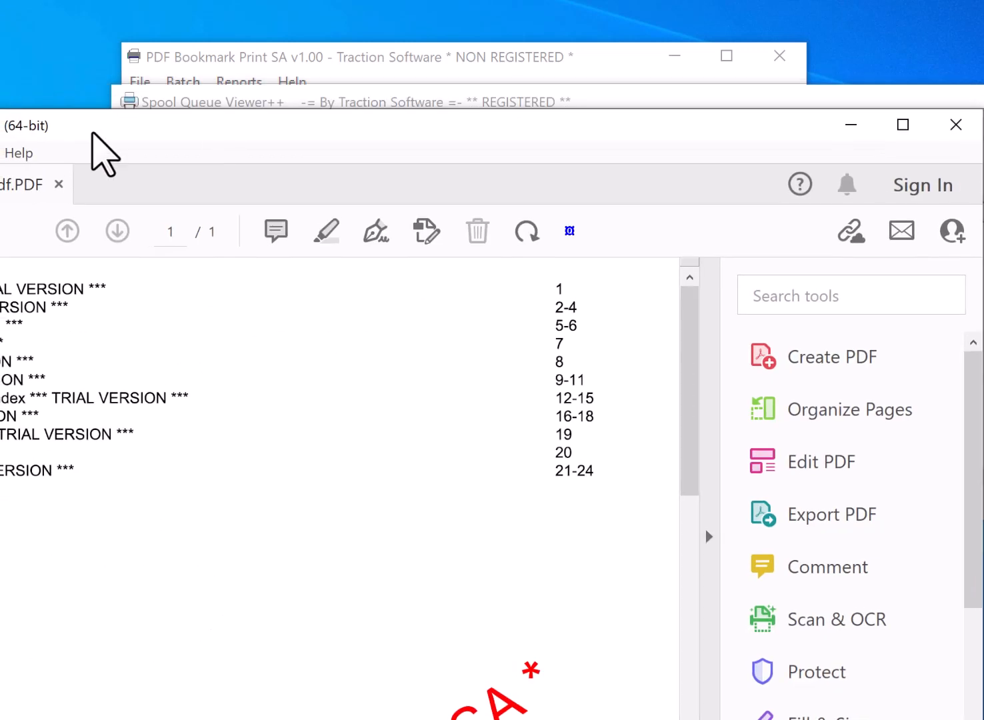
left_click_drag(44, 127, 375, 80)
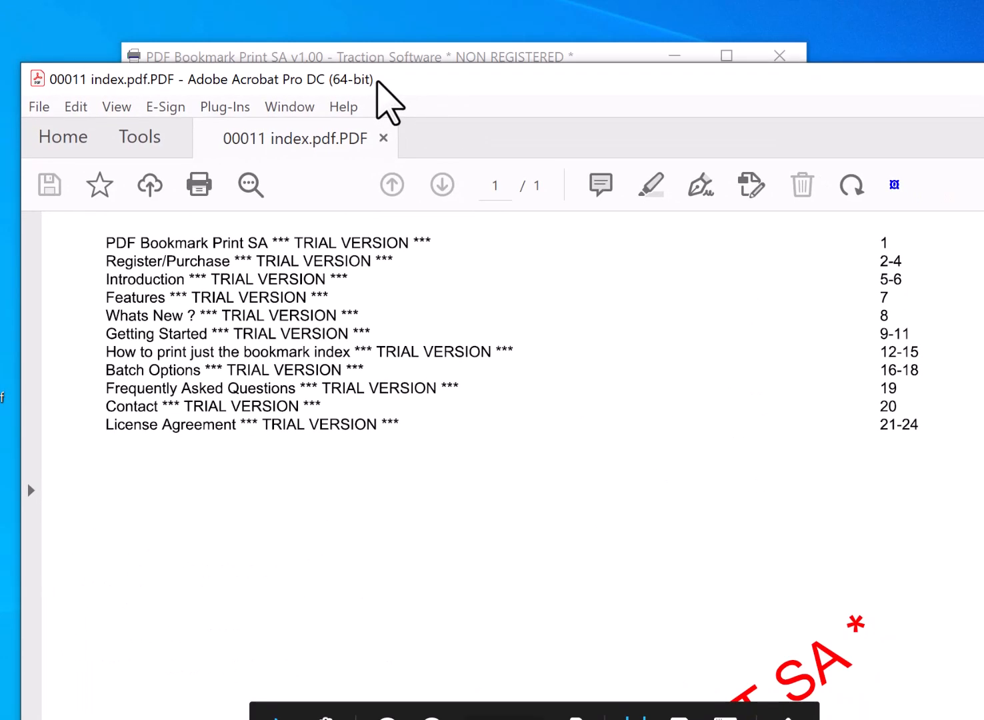
left_click_drag(228, 138, 904, 433)
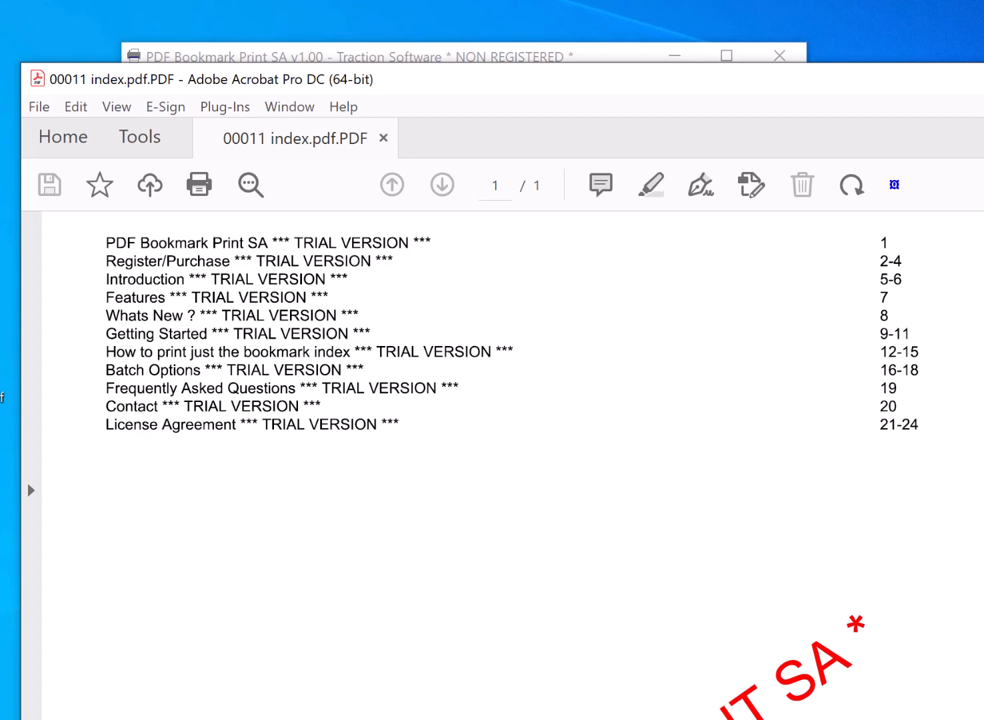
left_click_drag(481, 274, 282, 312)
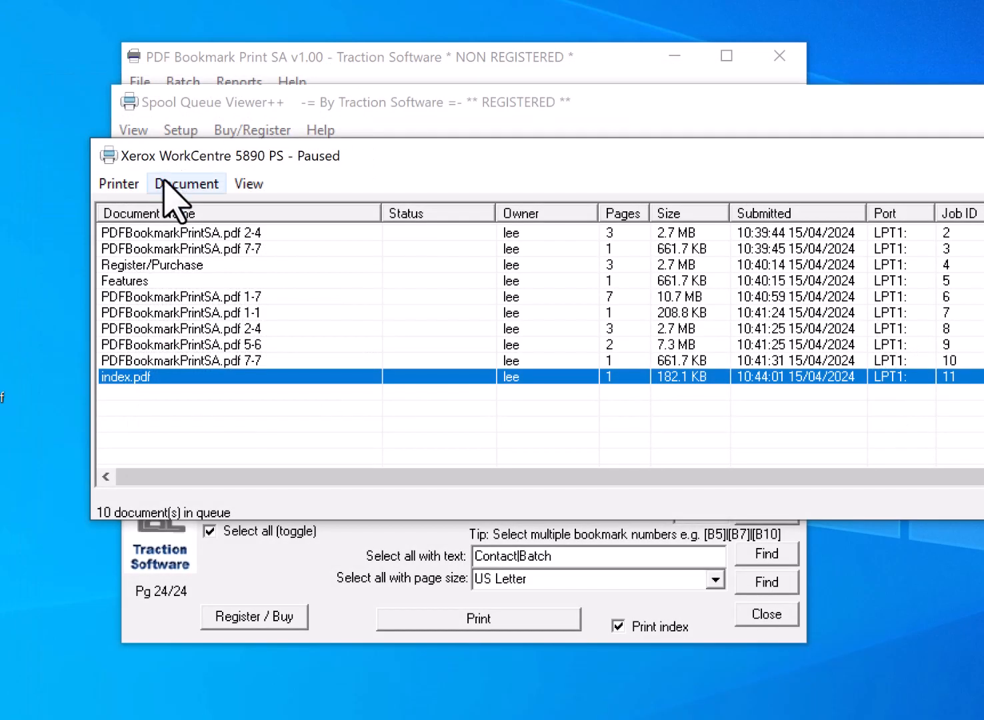
key("alt+F4")
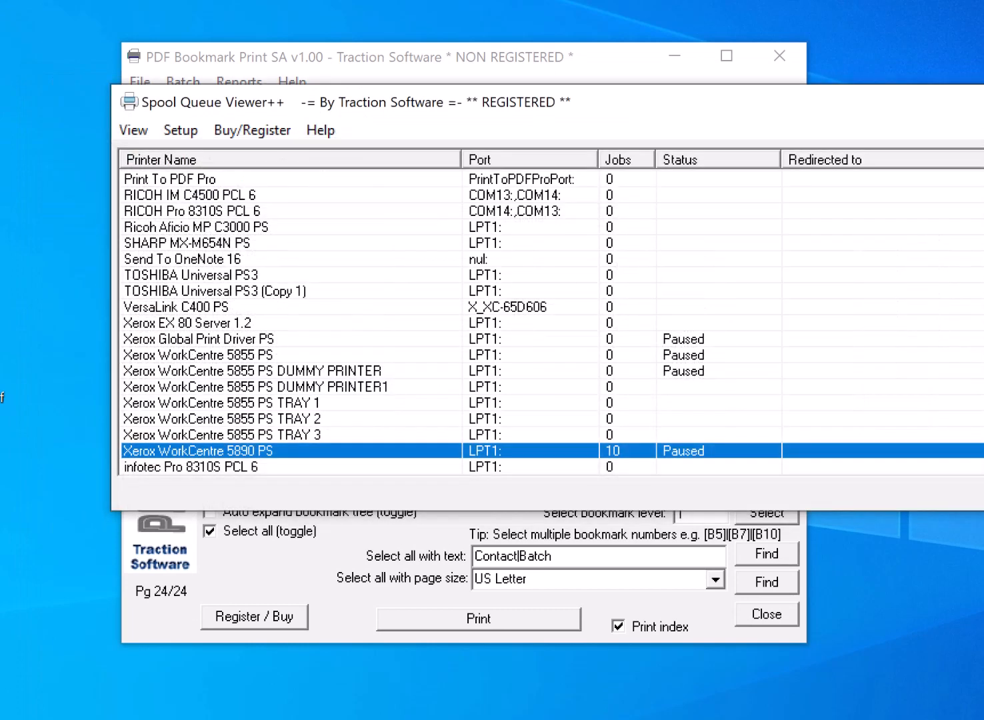
key("alt+F4")
Review the index page options in the setup, and save and exit it
left_click(140, 82)
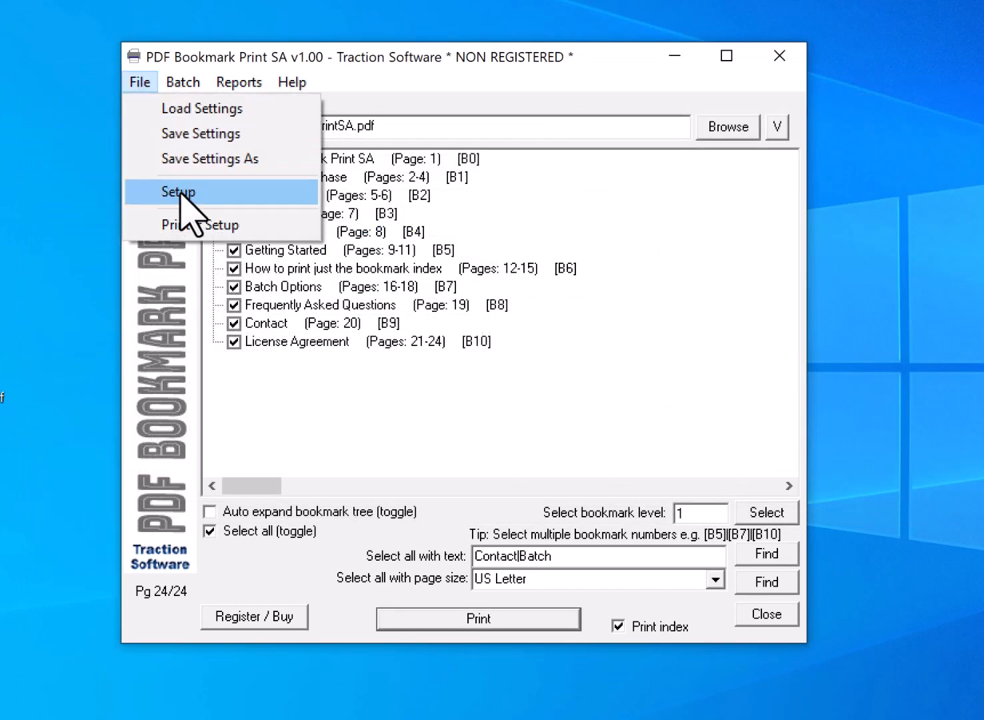
left_click(188, 208)
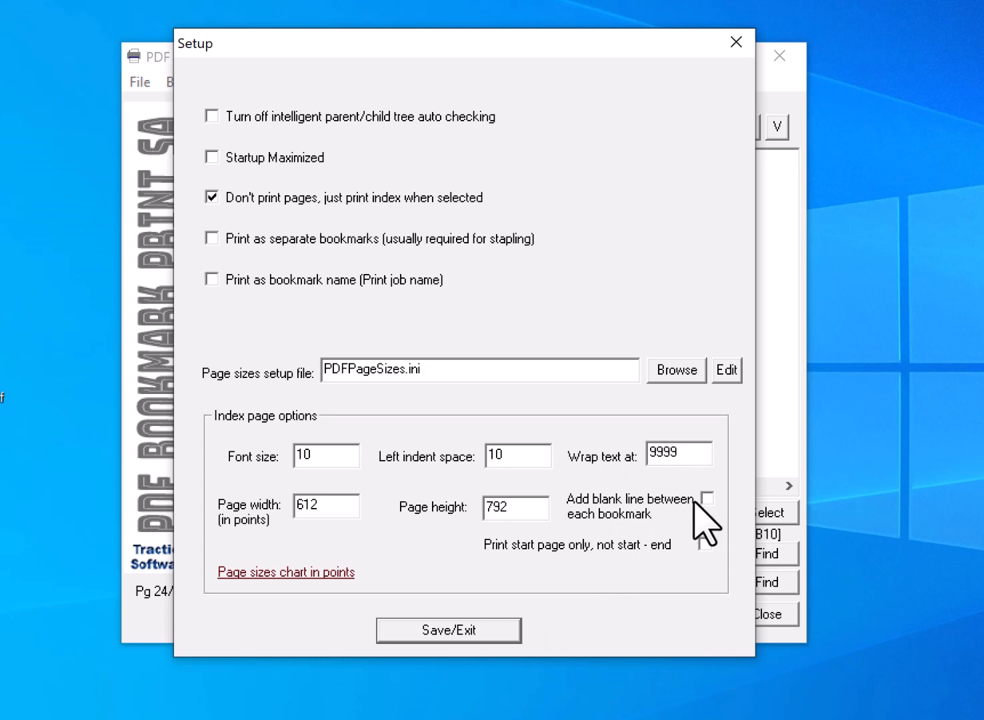
left_click(440, 629)
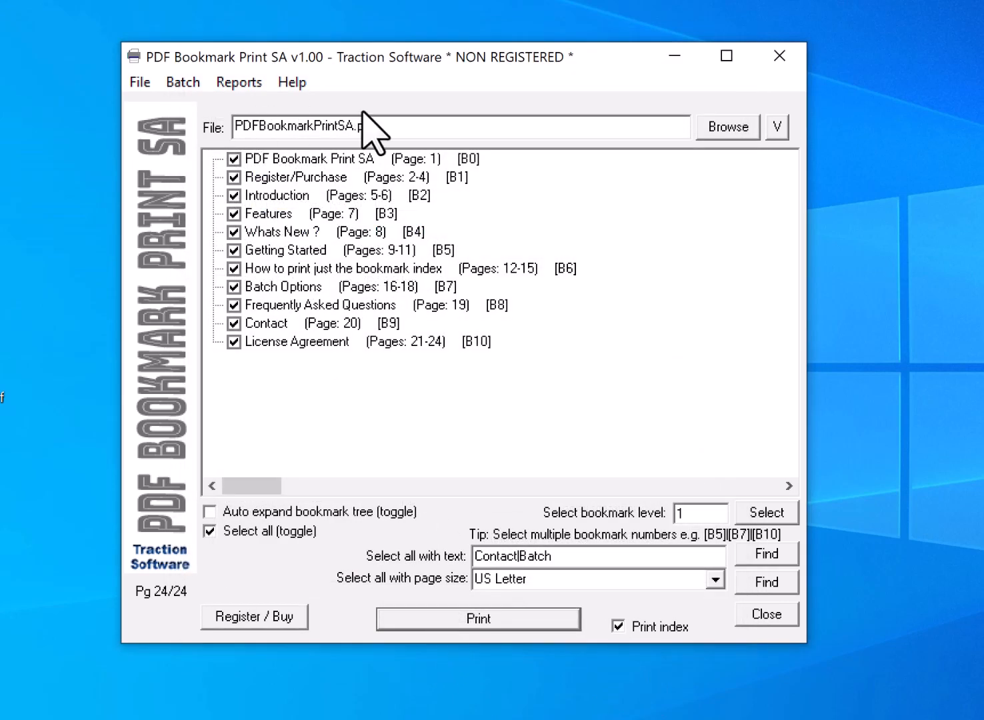
Open the printer setup and choose the Xerox WorkCentre 5890 PS as the printer
left_click(140, 82)
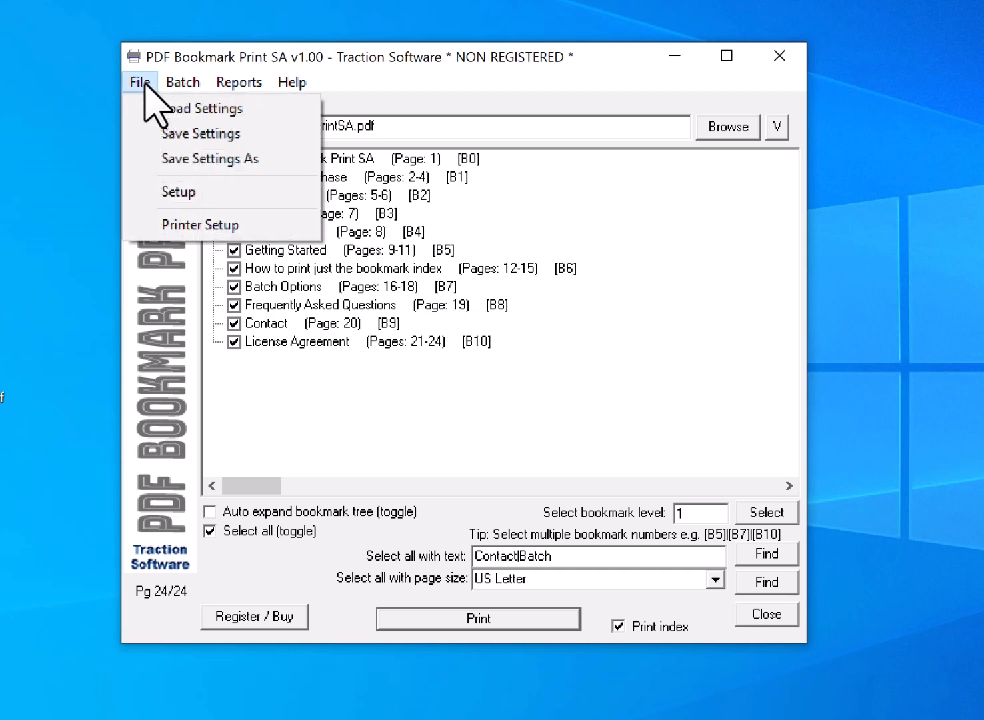
left_click(218, 224)
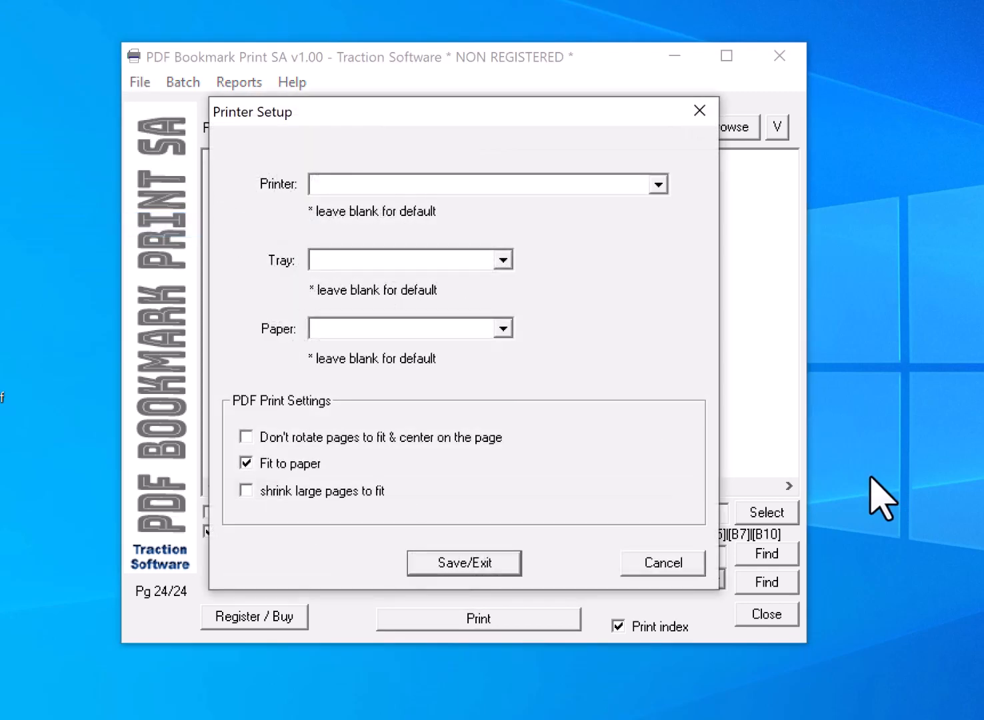
left_click(657, 185)
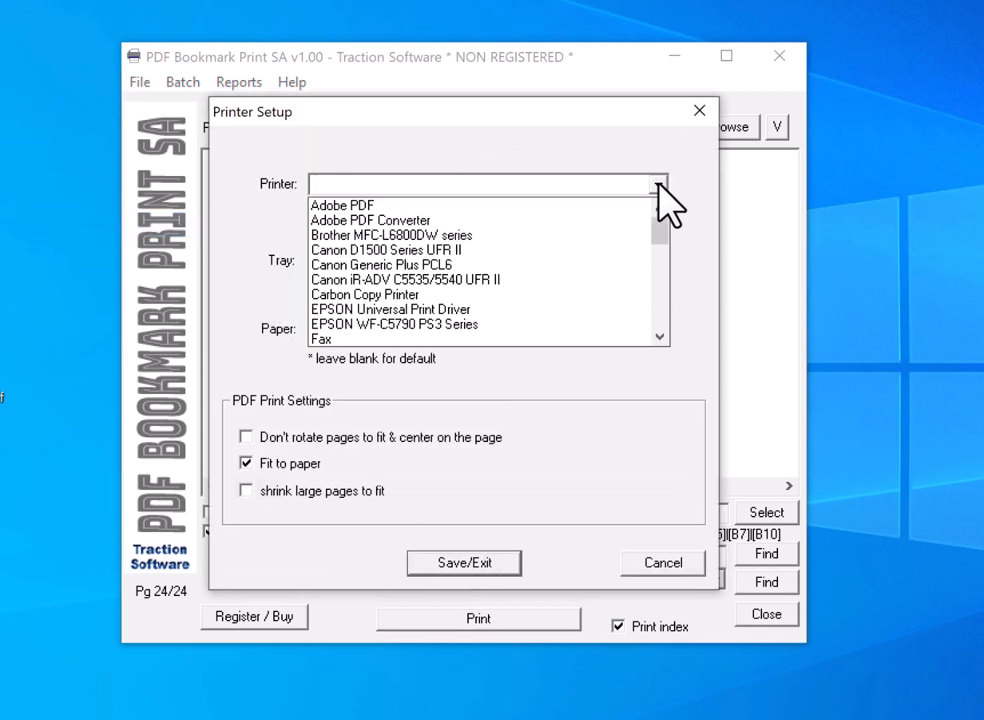
left_click(693, 163)
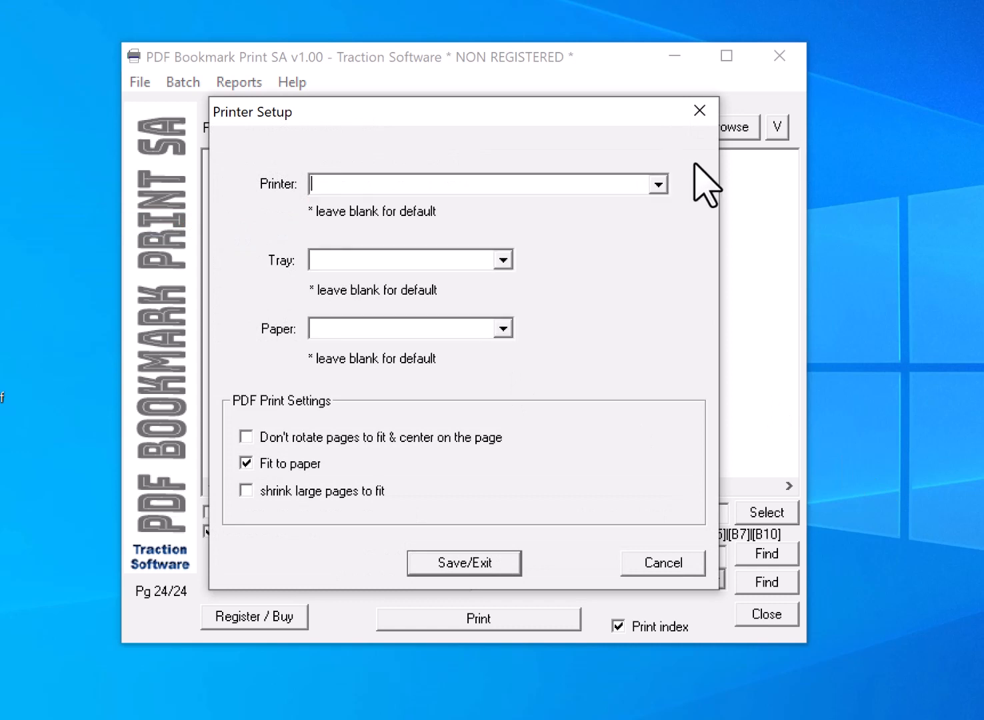
left_click(657, 186)
left_click_drag(661, 229, 665, 320)
left_click(592, 339)
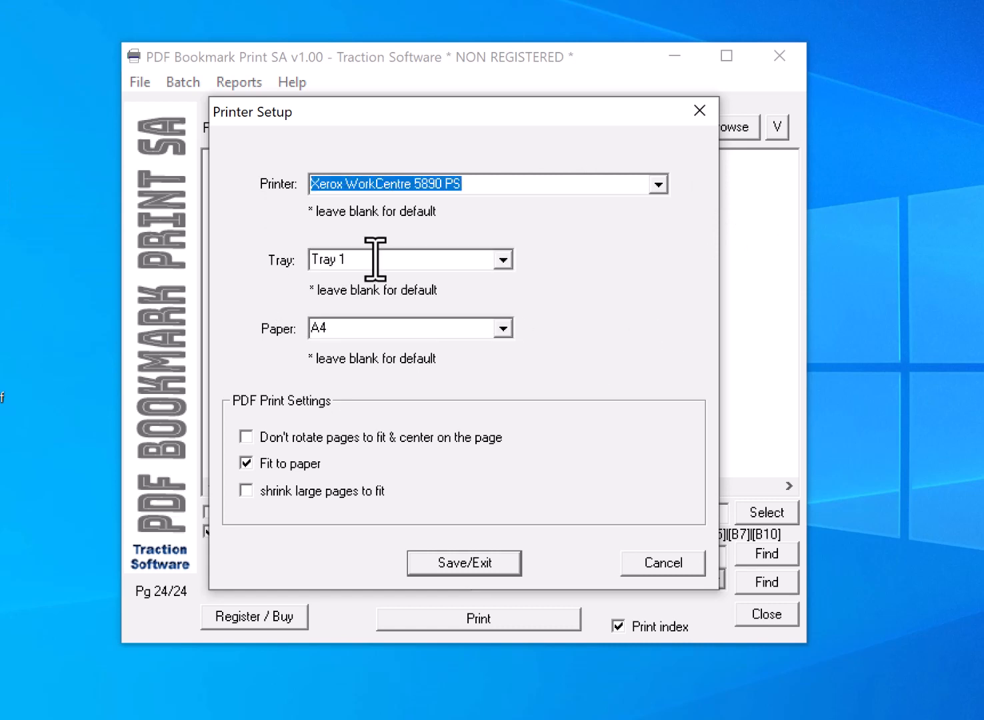
Set the tray to Tray 2 with A4 paper, and save and exit the printer setup
left_click(502, 260)
left_click(500, 340)
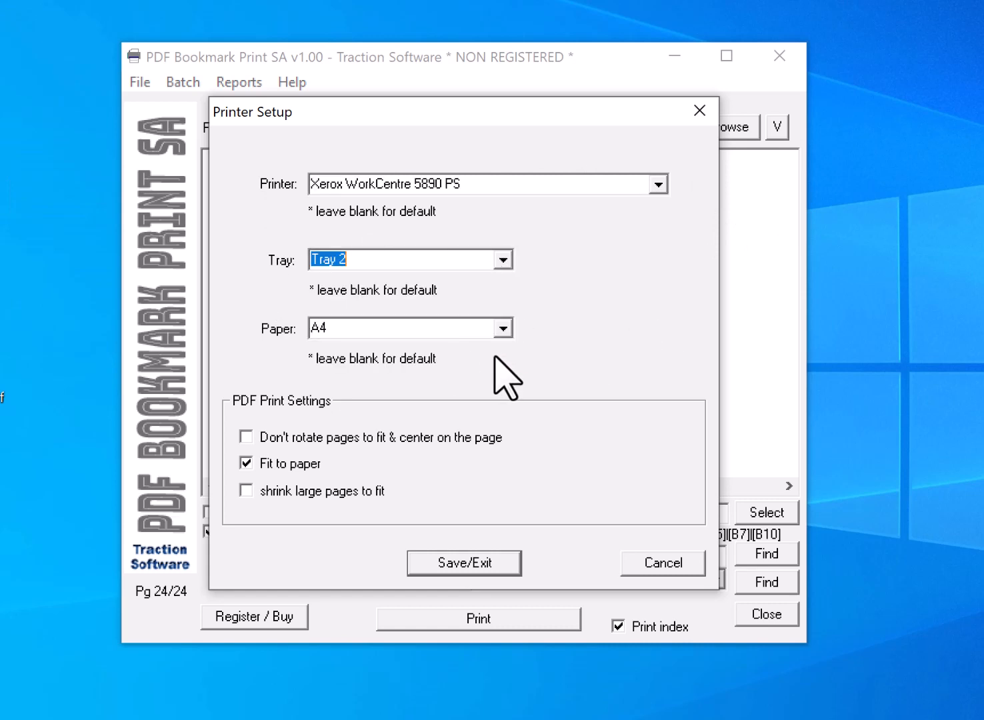
left_click(502, 328)
left_click(503, 328)
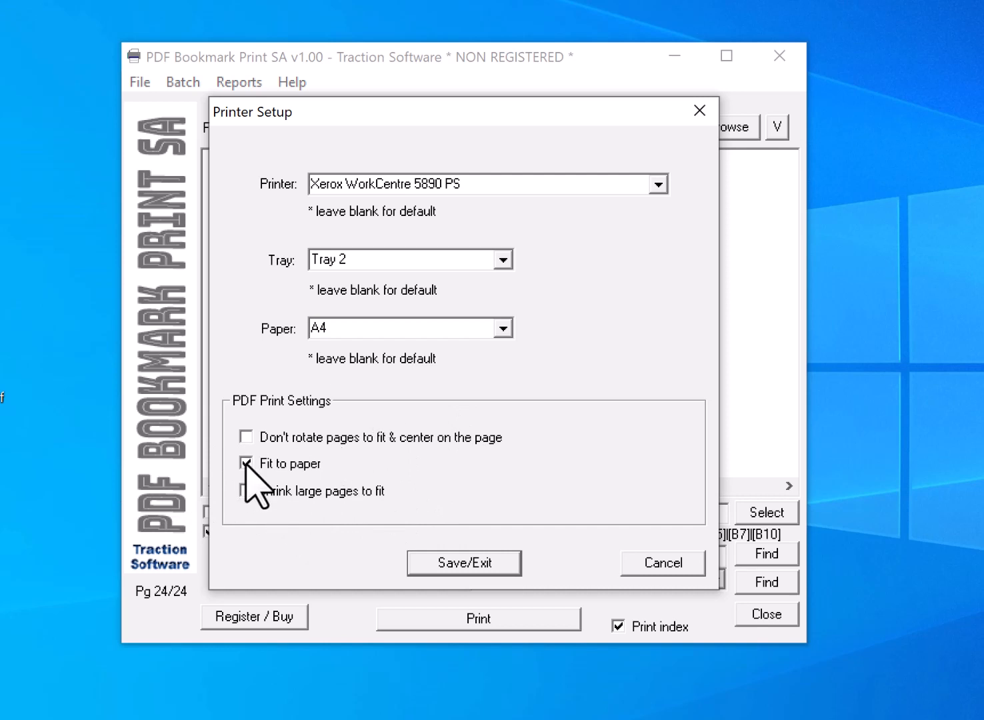
left_click(463, 563)
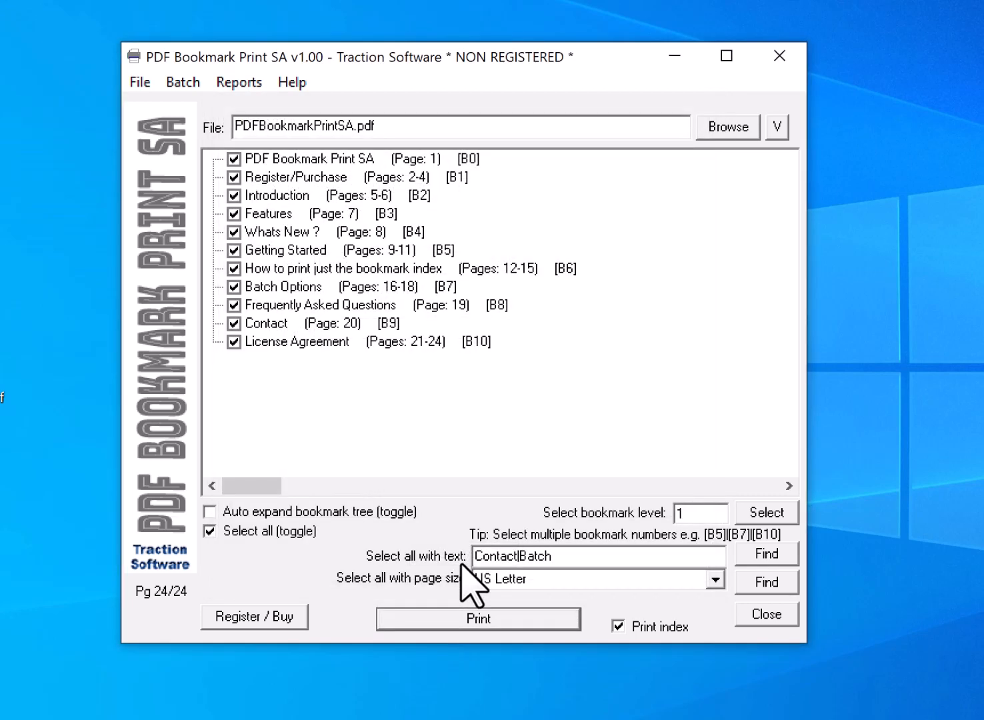
Deselect all bookmarks, find the bookmark matching the text [B0], and uncheck that match
left_click(211, 531)
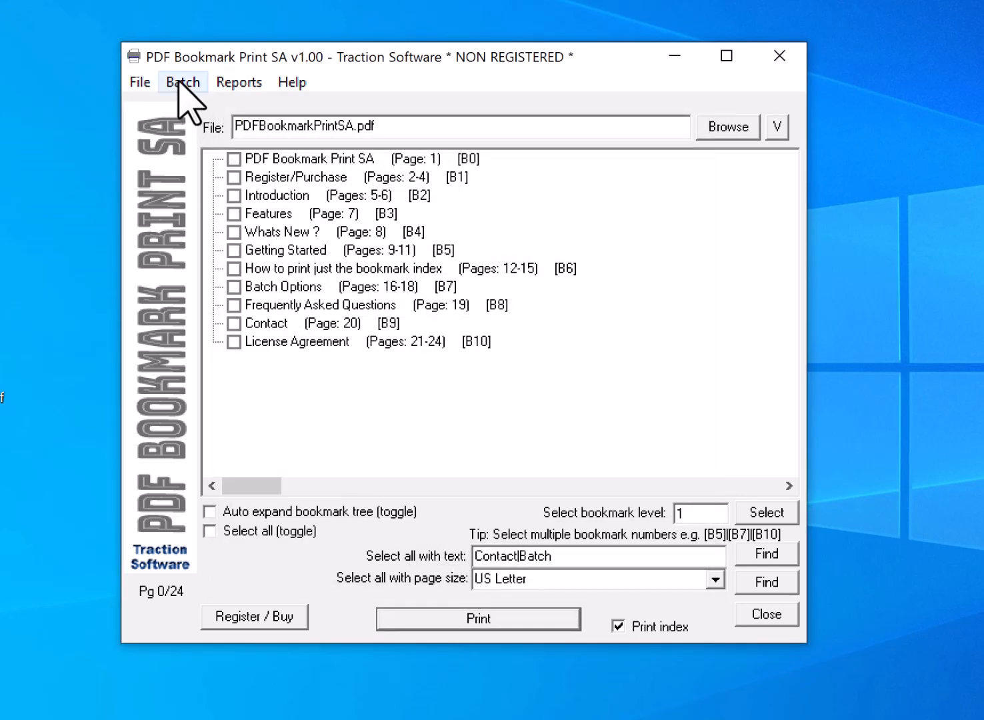
double_click(539, 557)
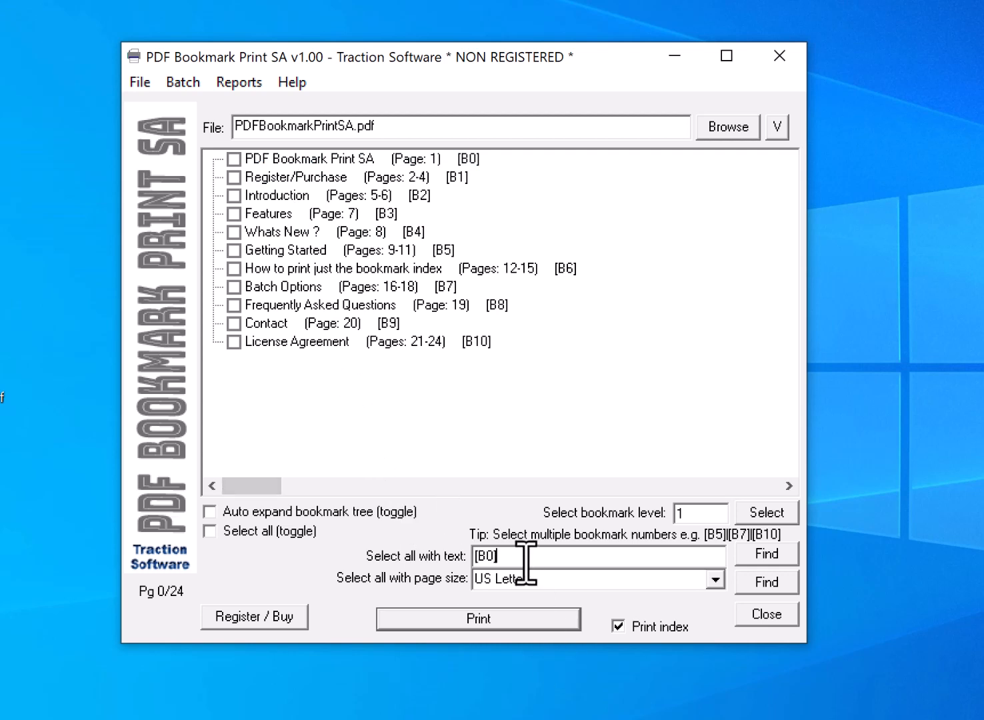
left_click(751, 553)
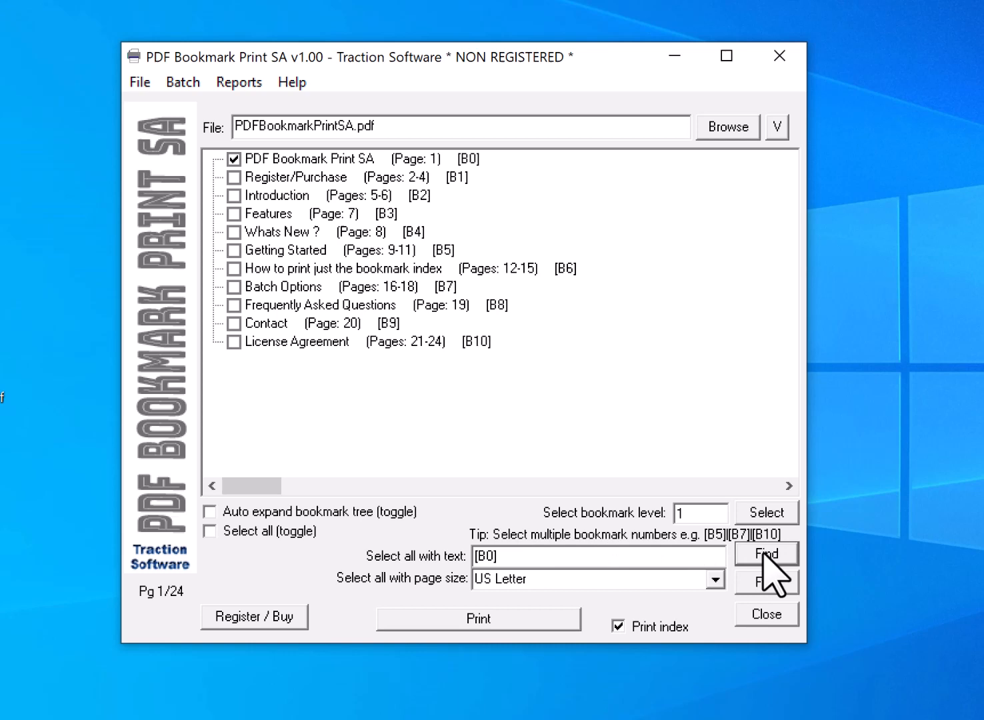
left_click(233, 159)
Prepare a batch list containing PDFBookmarkPrintSA.pdf twice, widen the filename column to show the full paths, and close the list
left_click(179, 82)
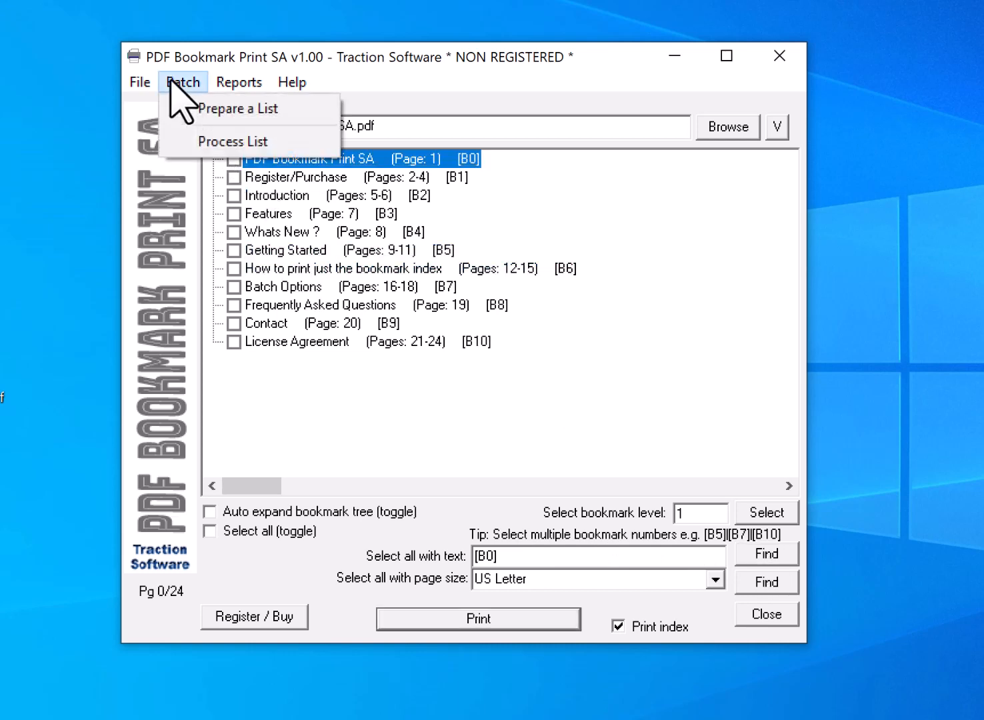
left_click(212, 113)
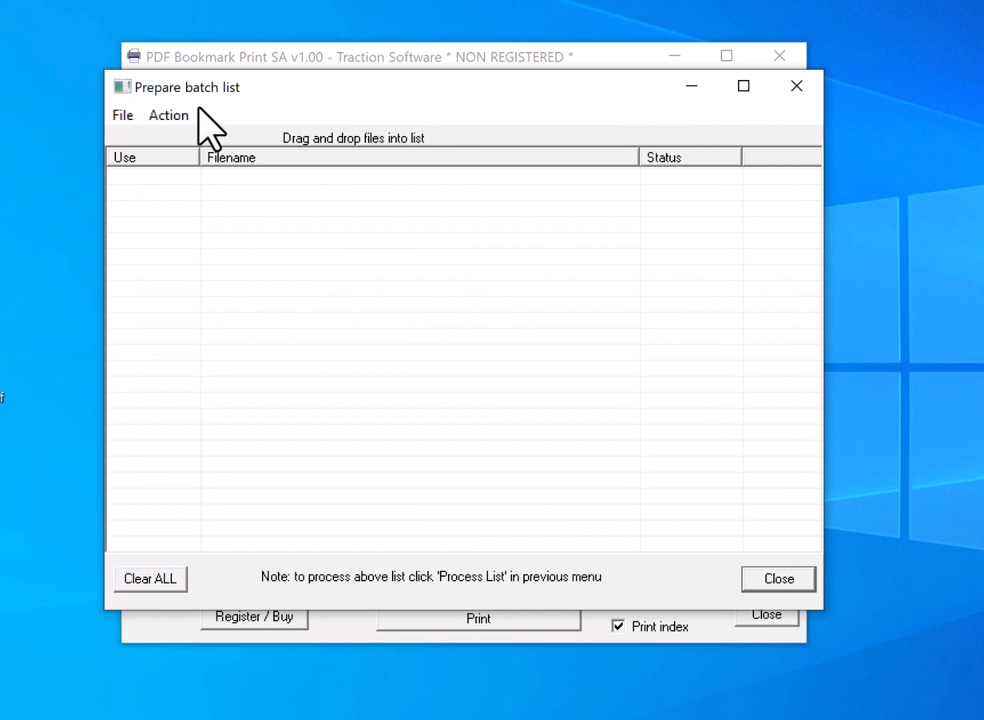
left_click(124, 117)
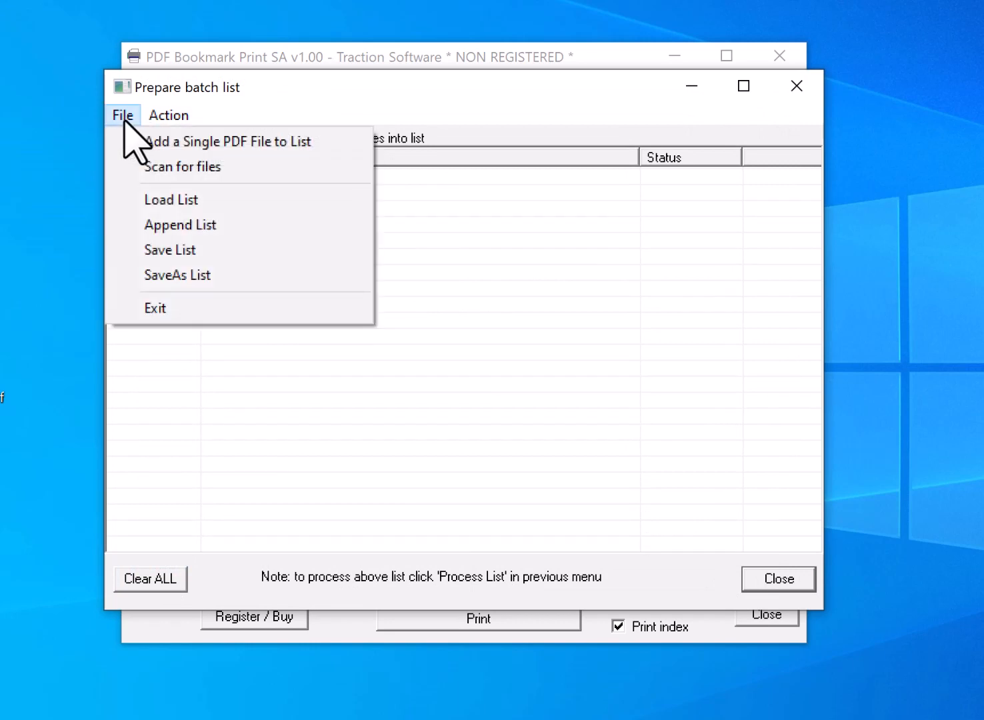
left_click(143, 167)
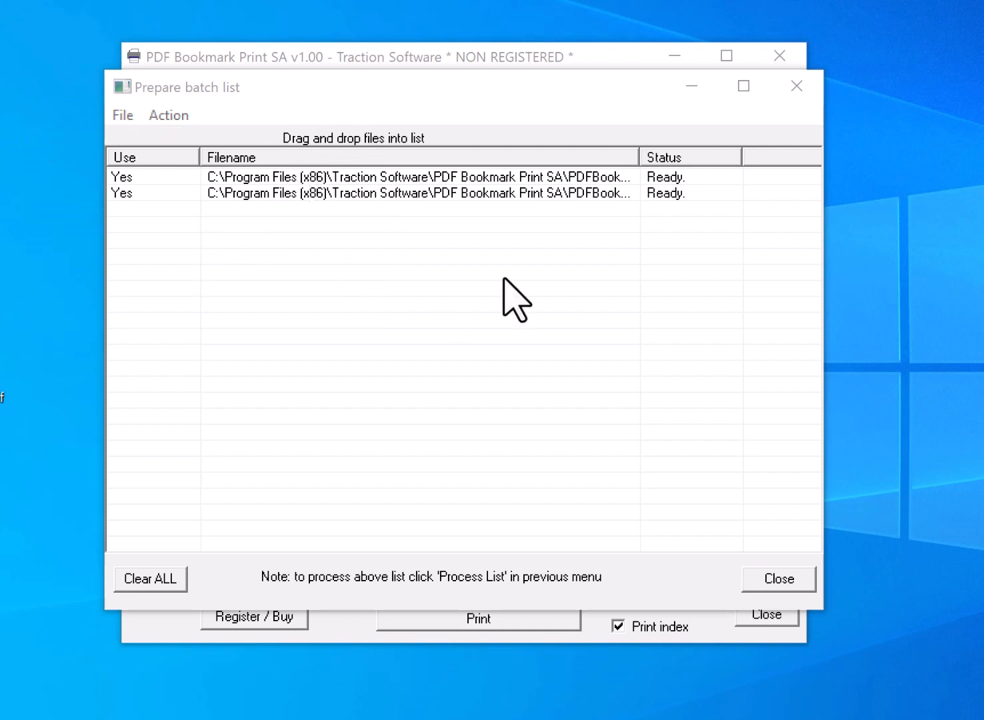
left_click_drag(638, 157, 757, 152)
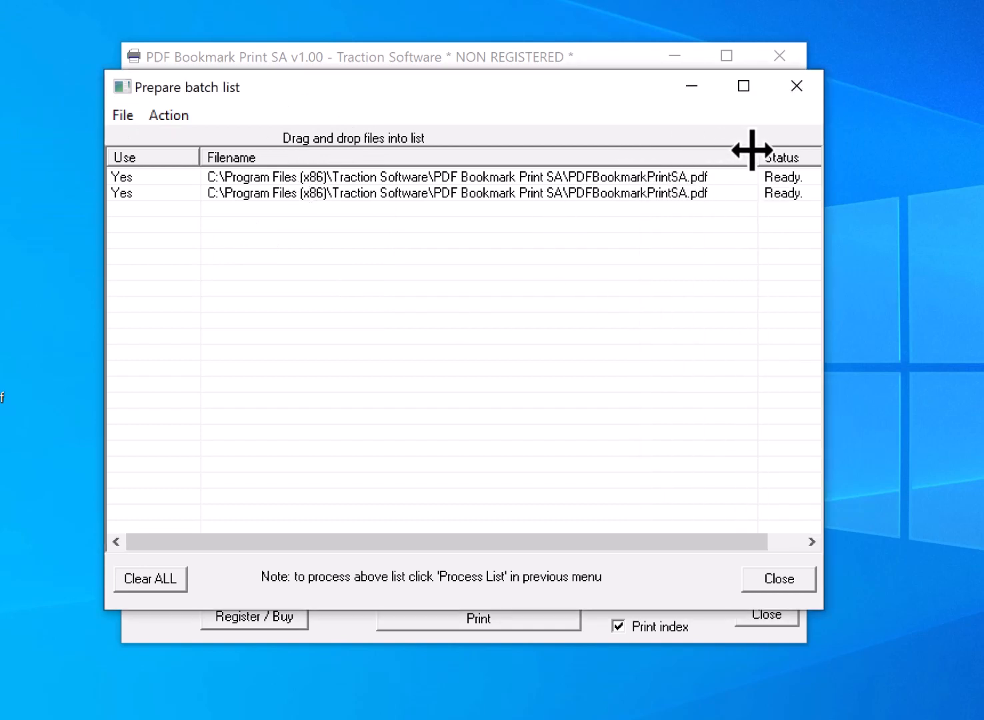
left_click(791, 578)
Process the batch list to print both listed PDF files
left_click(183, 82)
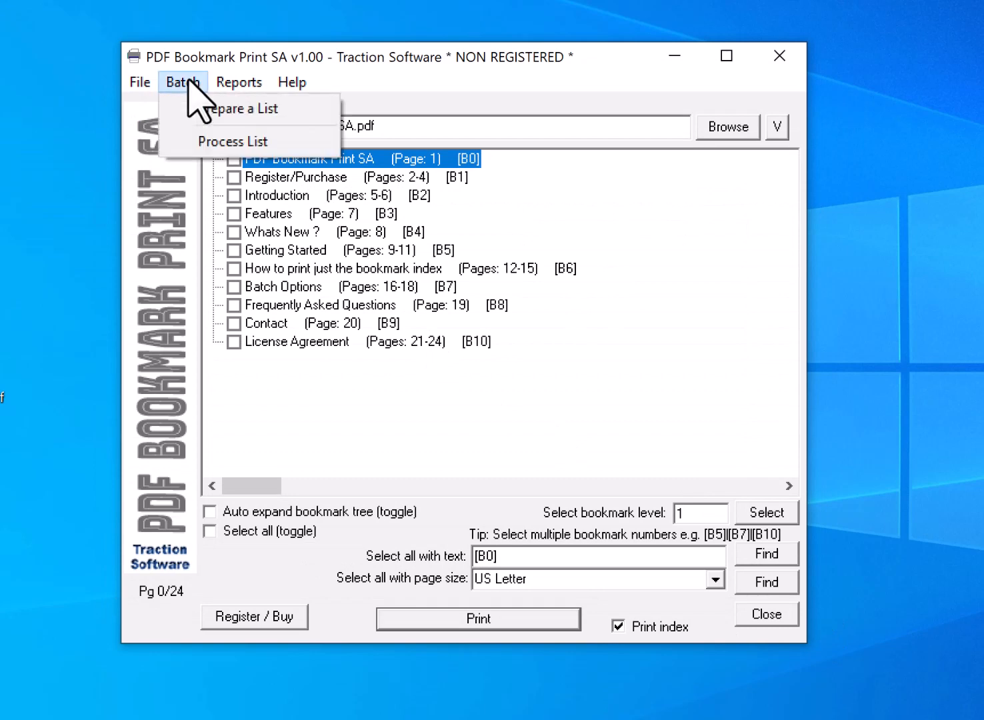
left_click(244, 142)
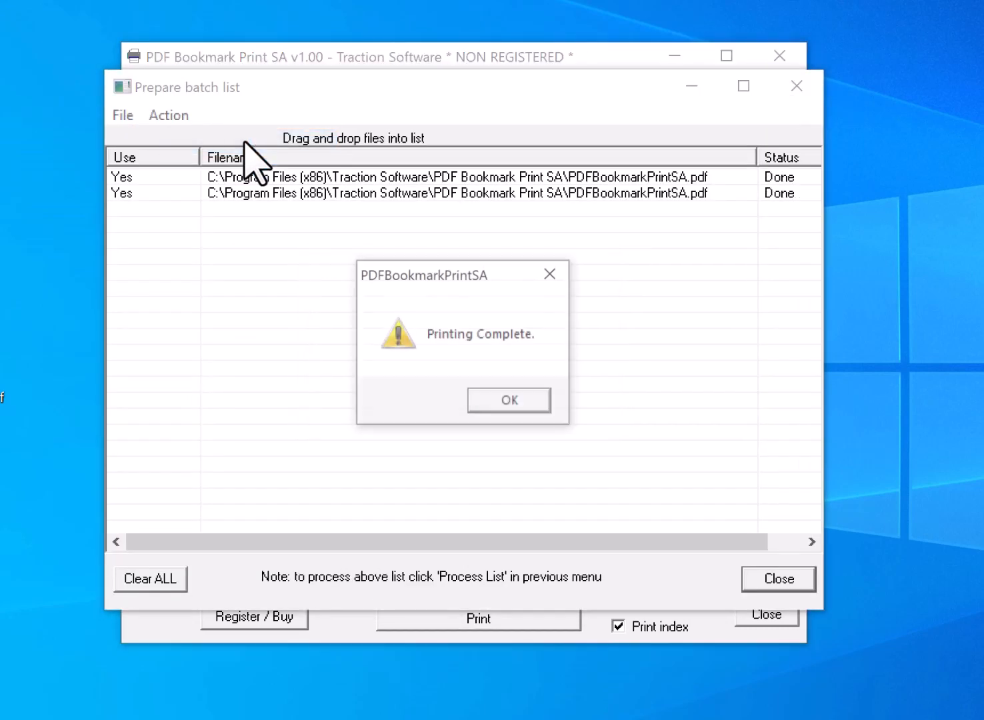
left_click(512, 402)
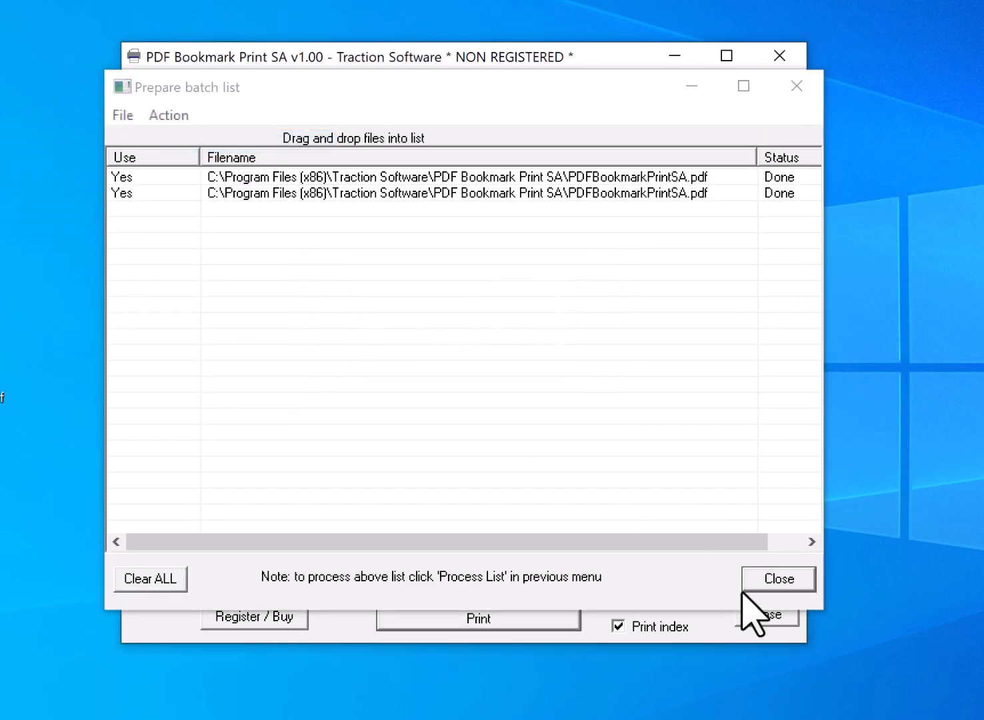
left_click(775, 578)
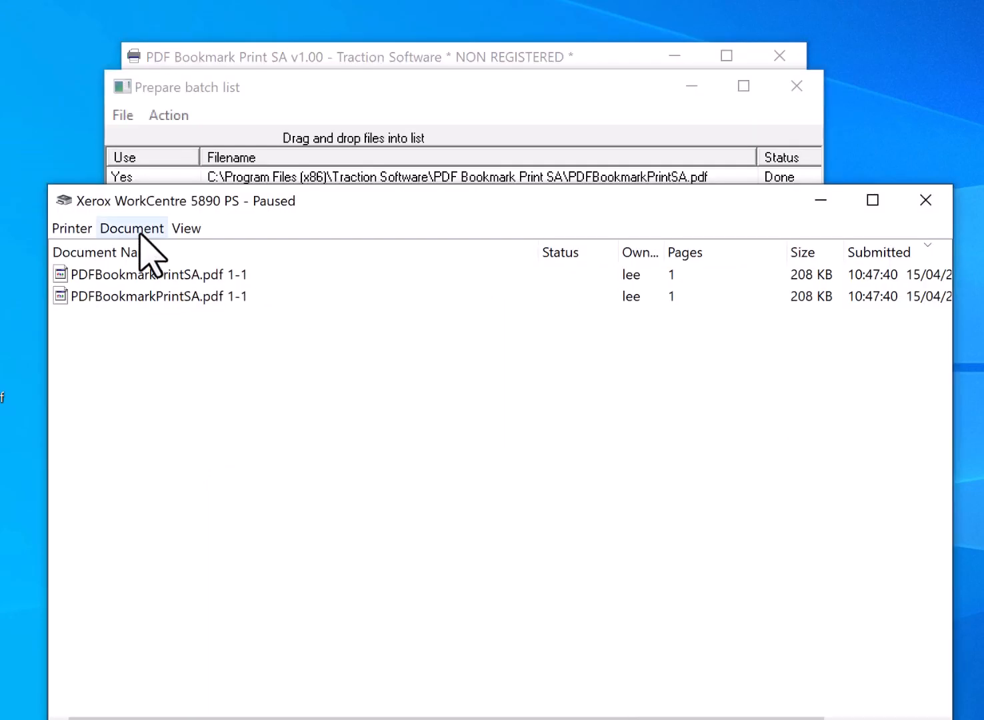
Examine the batch print jobs' names in the Xerox WorkCentre 5890 PS queue, and close the queue and the batch list
left_click_drag(266, 216, 263, 216)
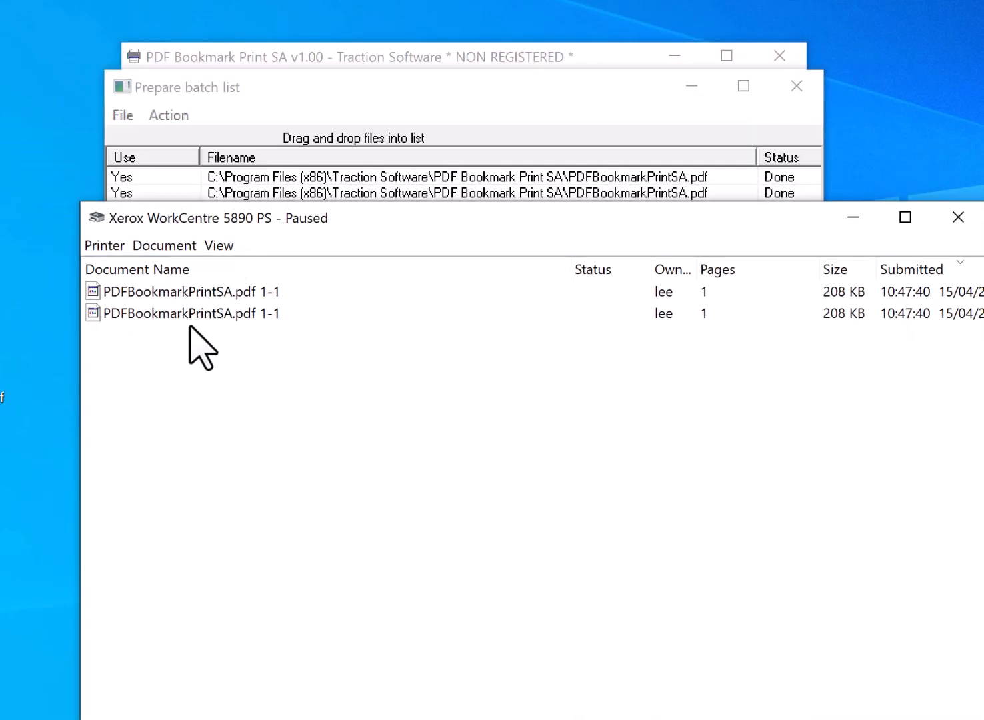
left_click_drag(357, 215, 301, 220)
left_click(901, 221)
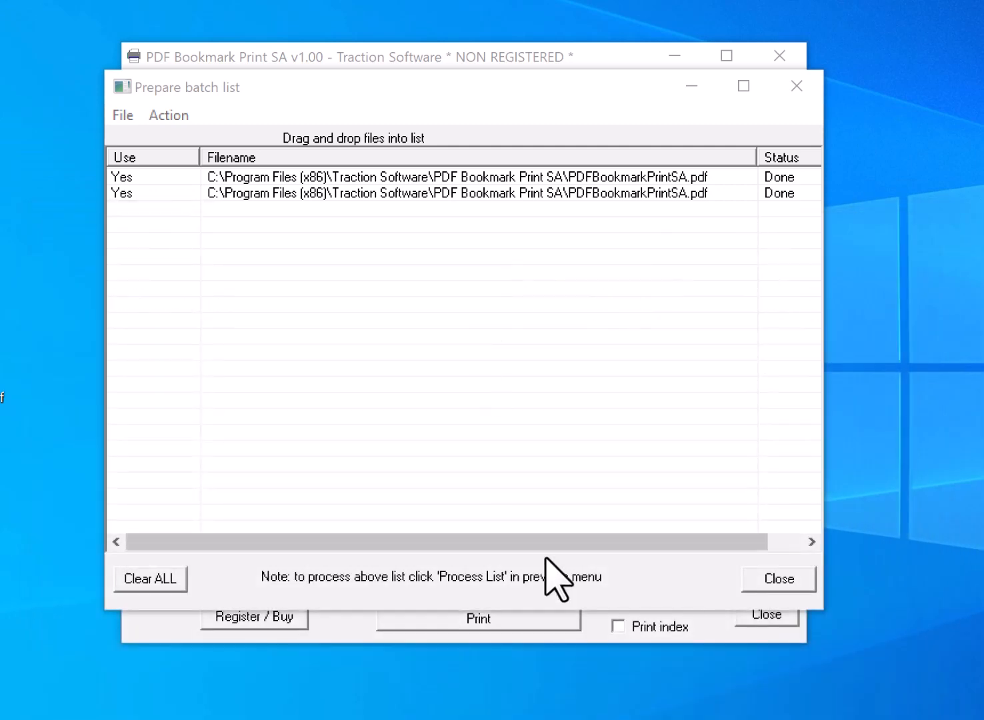
left_click(772, 586)
Enable "Print as bookmark name (Print job name)" in the setup, and save and exit it
left_click(151, 81)
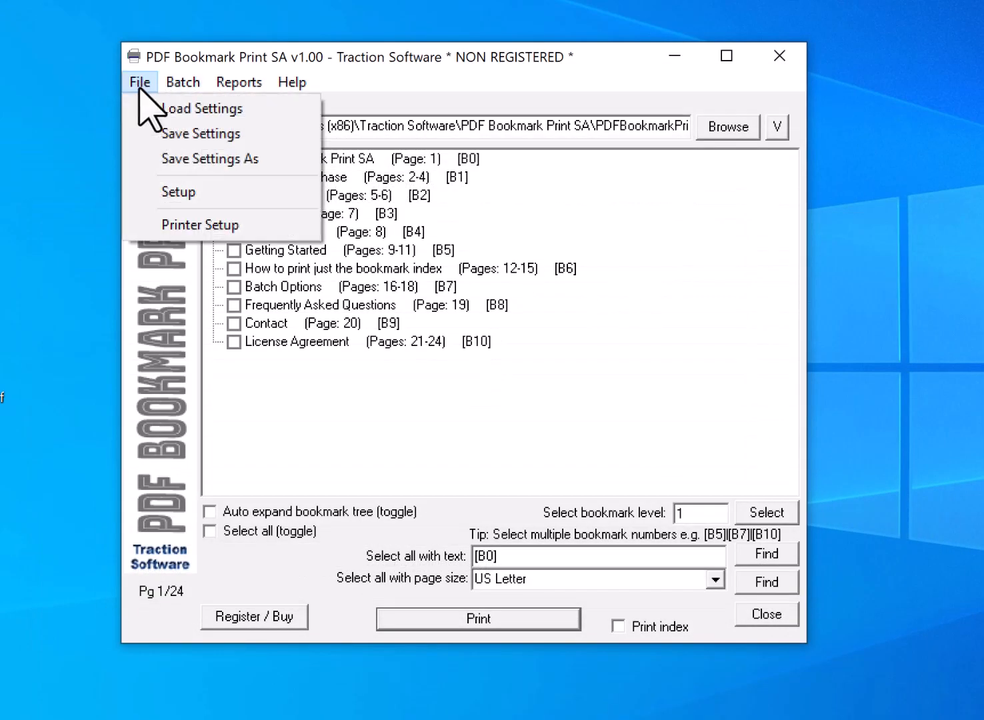
left_click(203, 192)
left_click(210, 279)
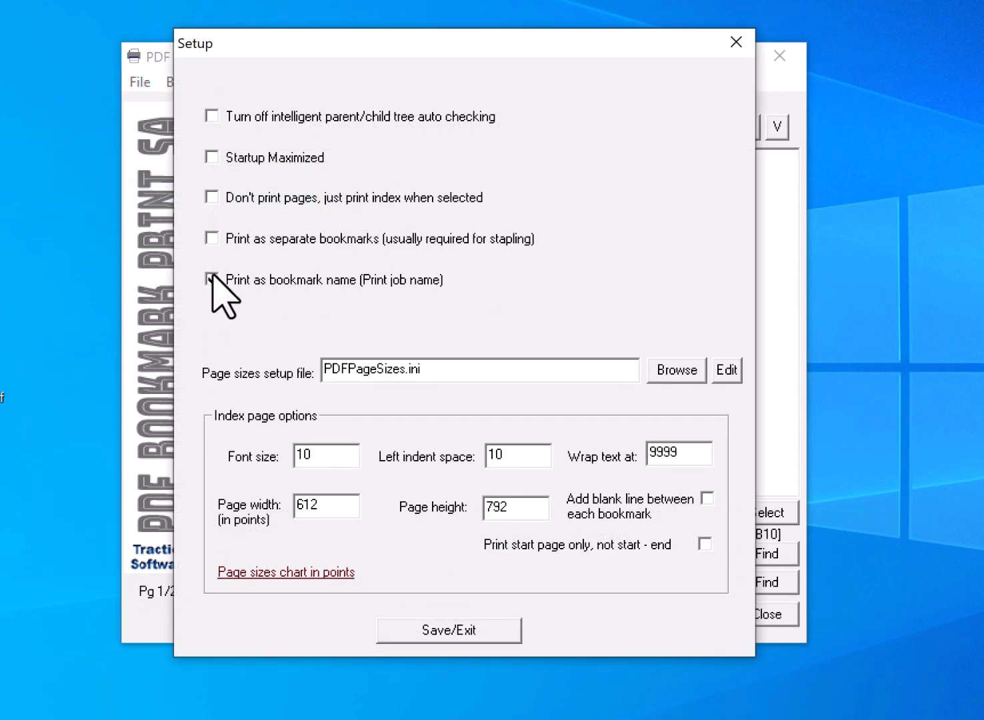
left_click(463, 629)
Process the batch list again to print both files with bookmark names as job names
left_click(528, 617)
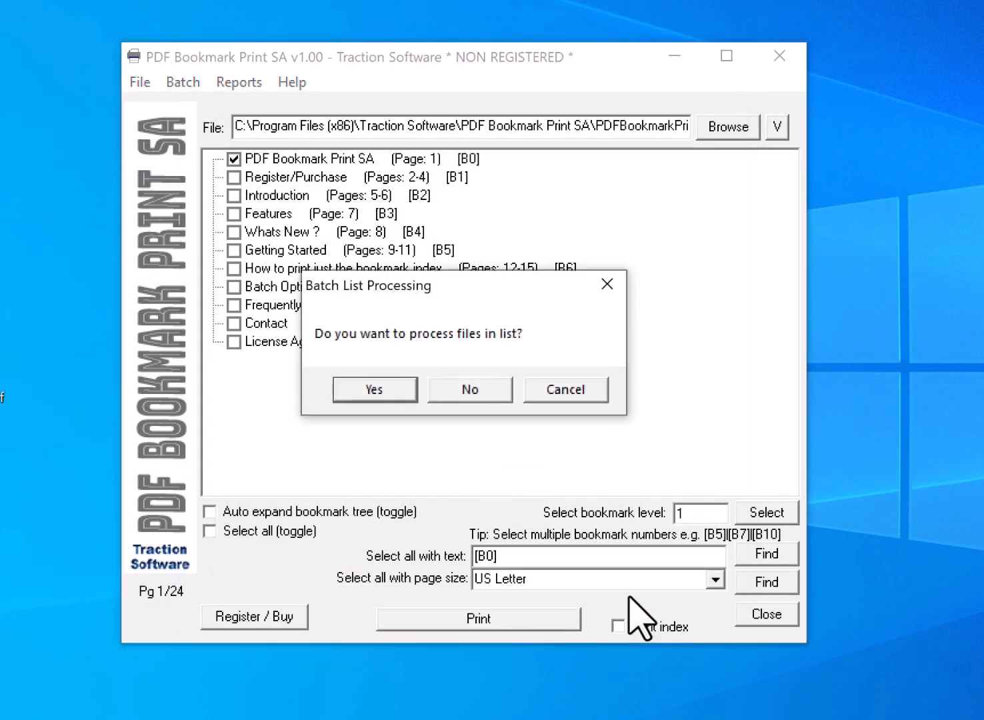
left_click(378, 392)
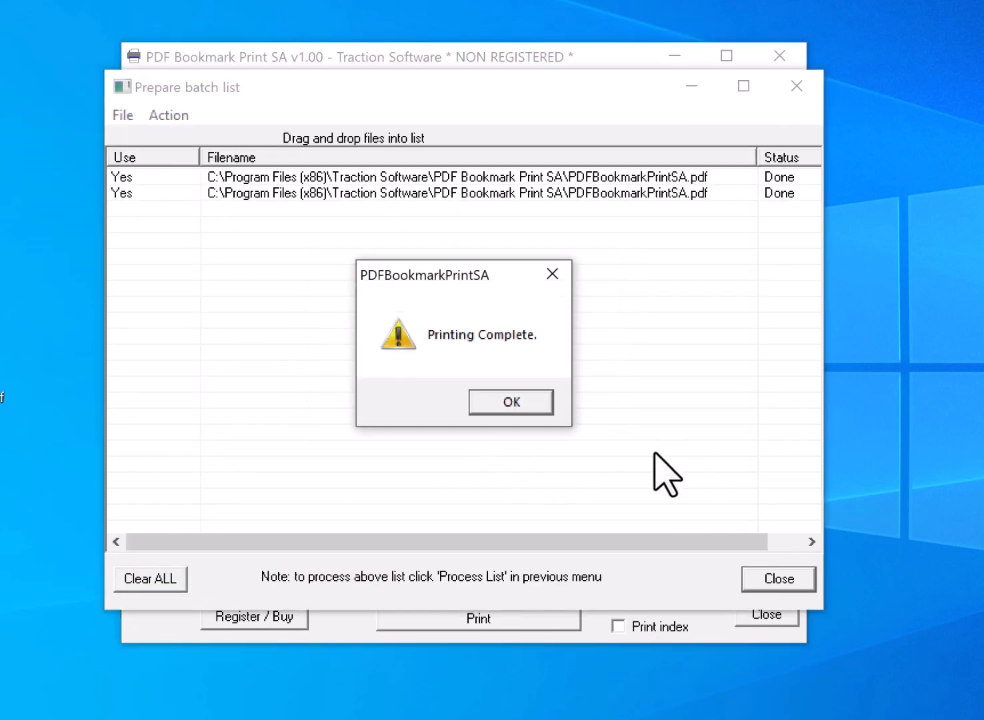
left_click(508, 399)
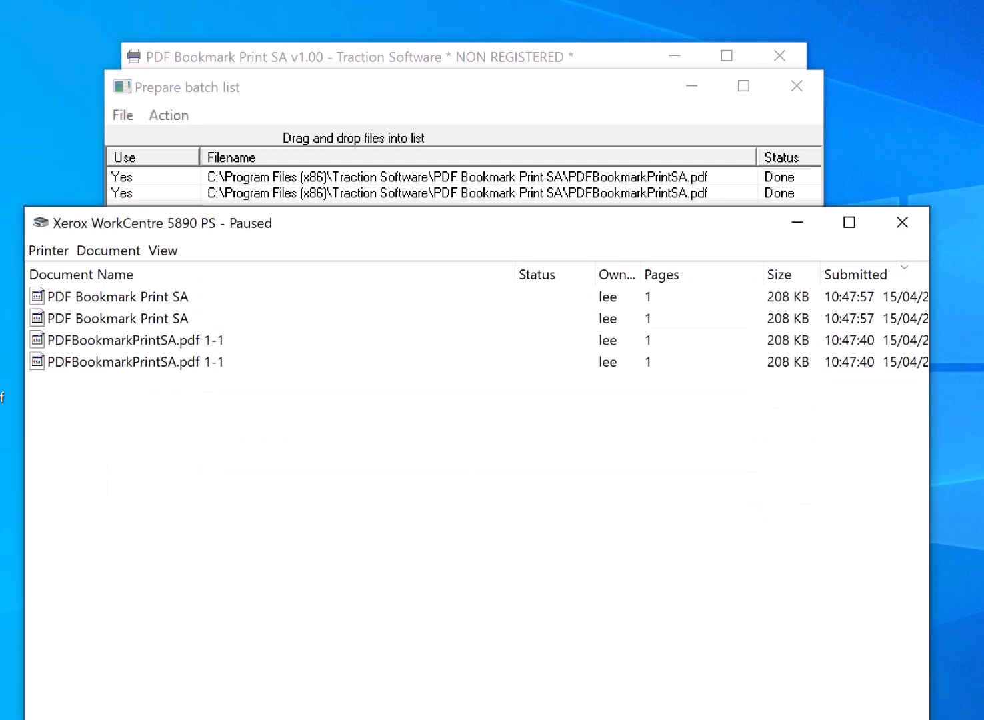
Examine the two PDF Bookmark Print SA jobs in the Xerox print queue, and close the queue and the batch list
left_click(149, 297)
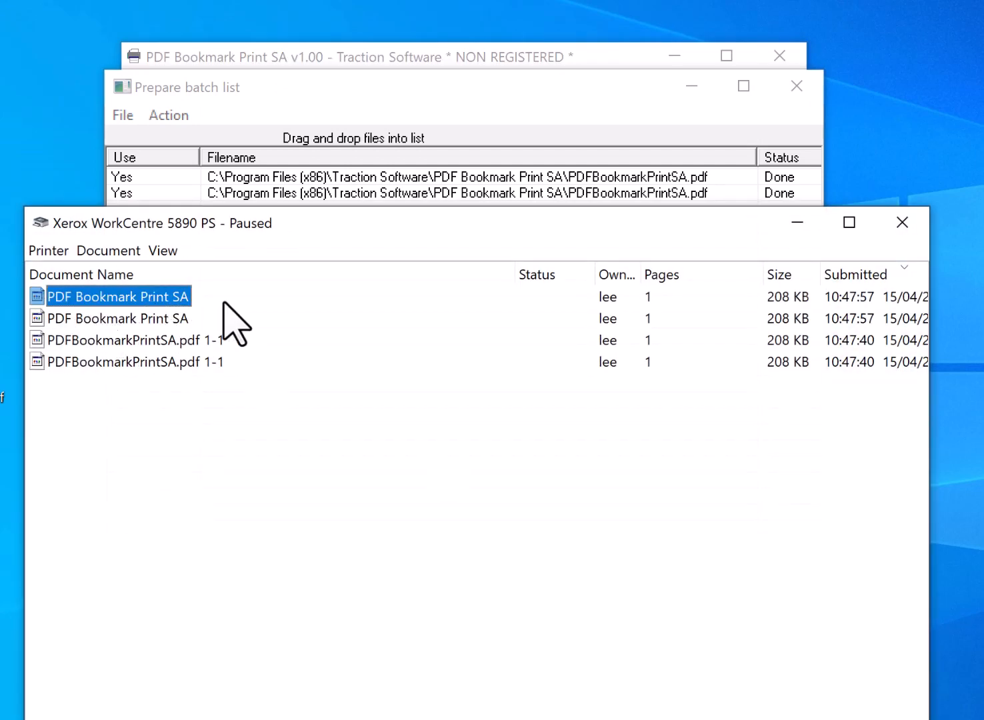
left_click(172, 317)
left_click_drag(332, 224, 275, 252)
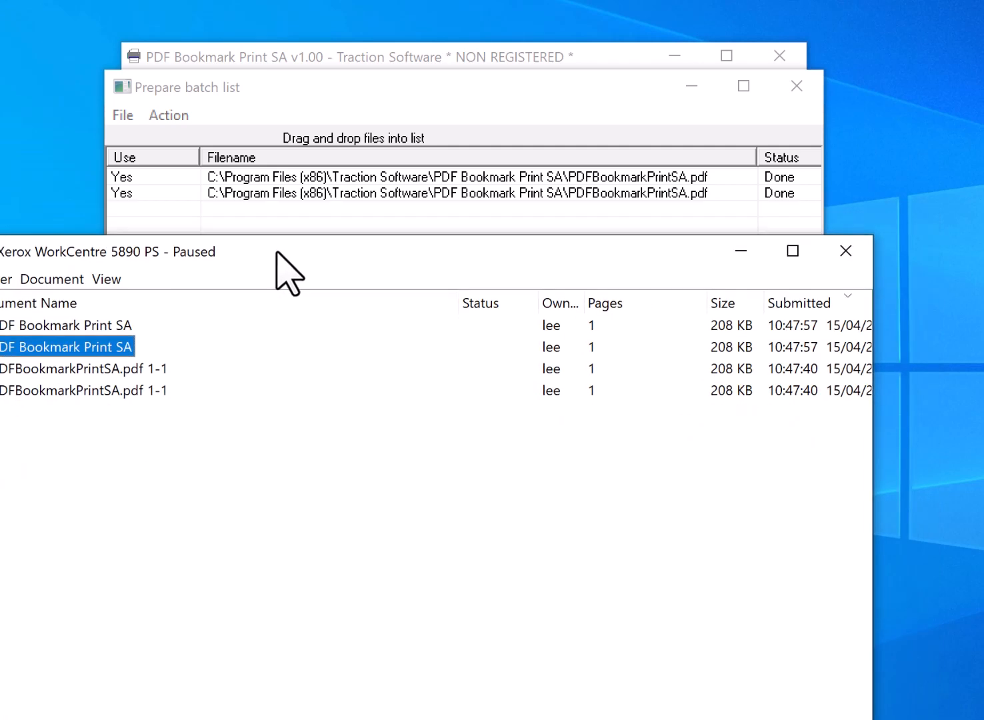
left_click(838, 253)
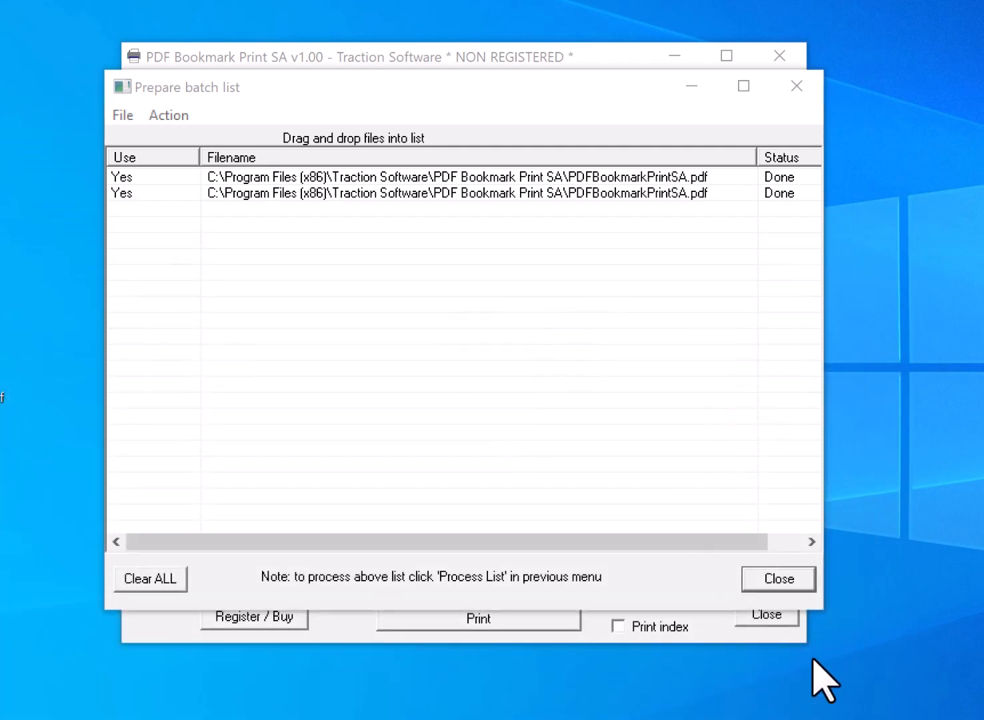
left_click(777, 578)
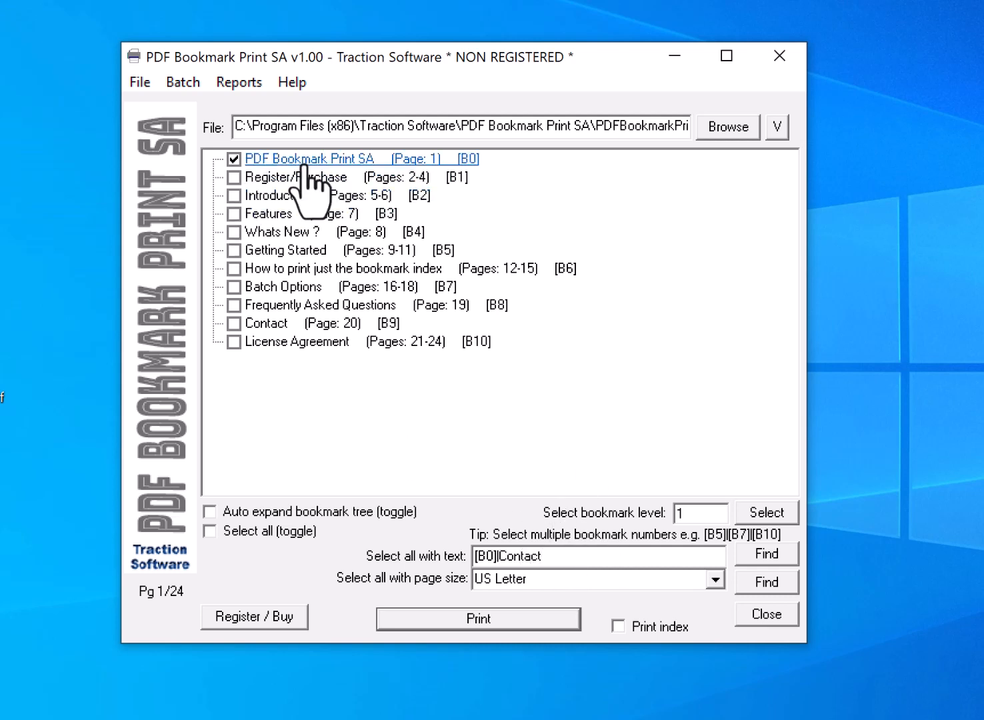
Clear the bookmark selection text and uncheck the PDF Bookmark Print SA bookmark
double_click(531, 555)
key("BackSpace")
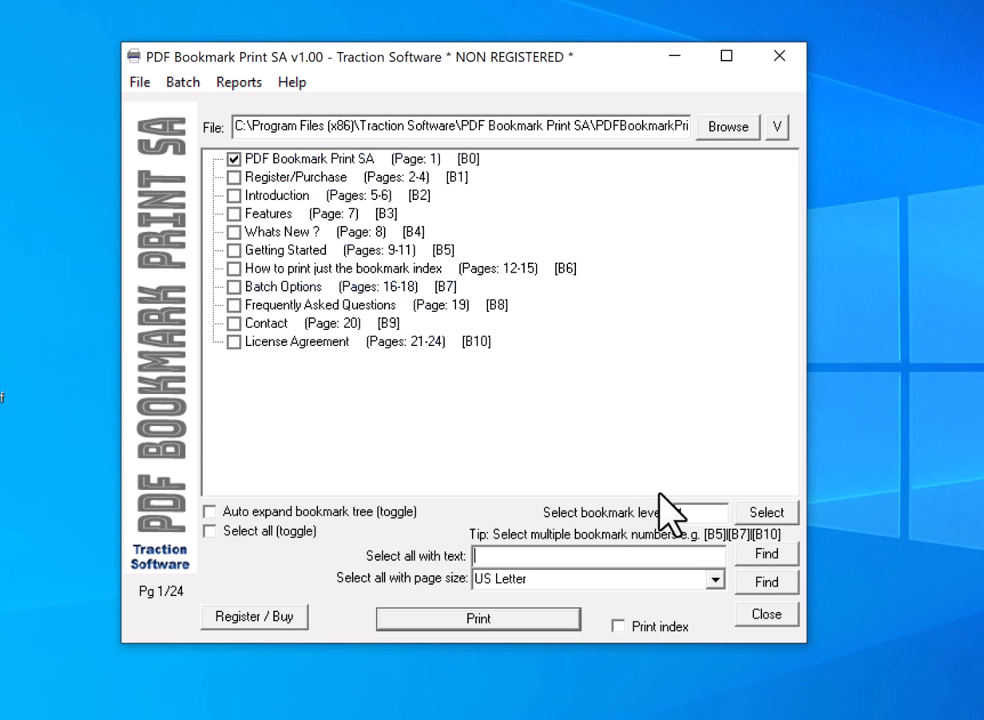
left_click(234, 159)
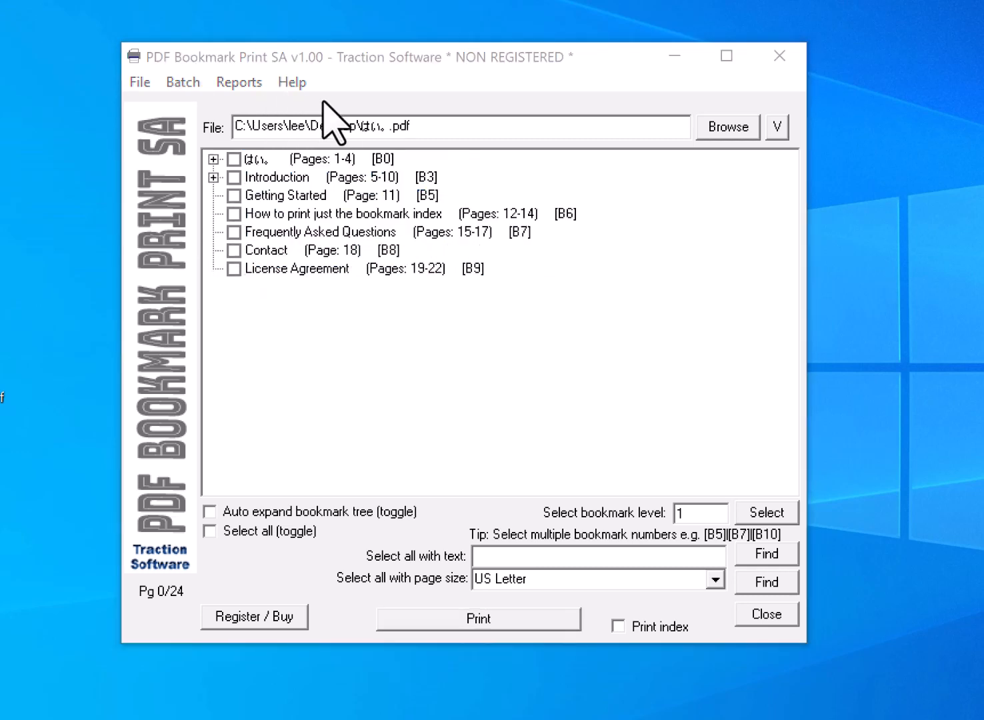
In はい。.pdf, expand the はい。 and Introduction bookmarks, enable automatic bookmark tree expansion, and collapse the はい。 bookmark
left_click(212, 159)
left_click(212, 213)
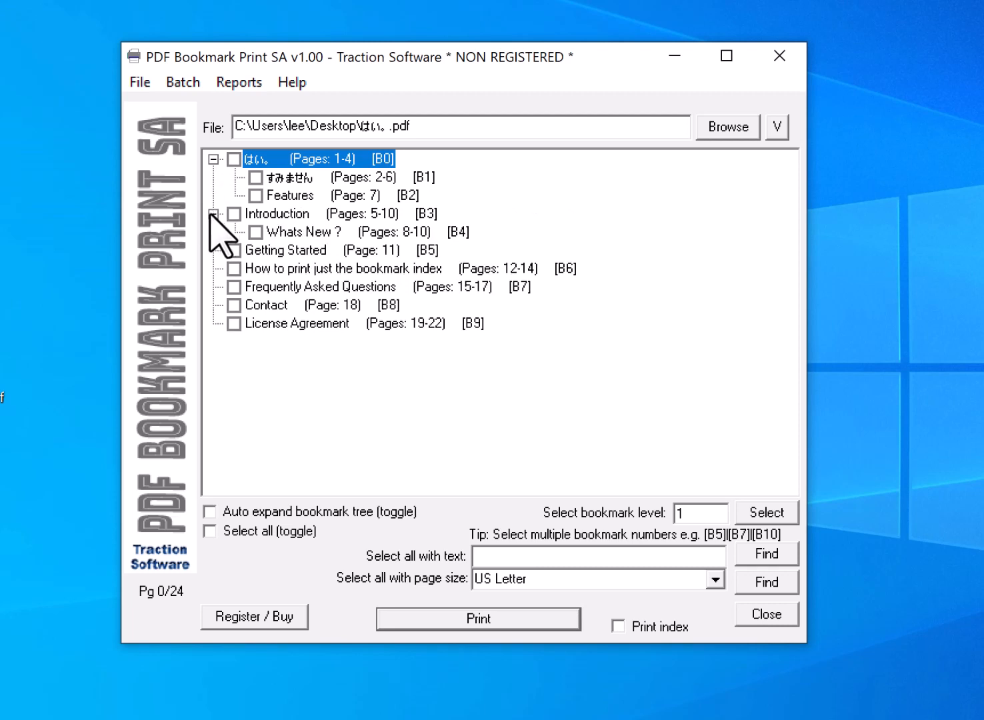
left_click(210, 512)
left_click(213, 159)
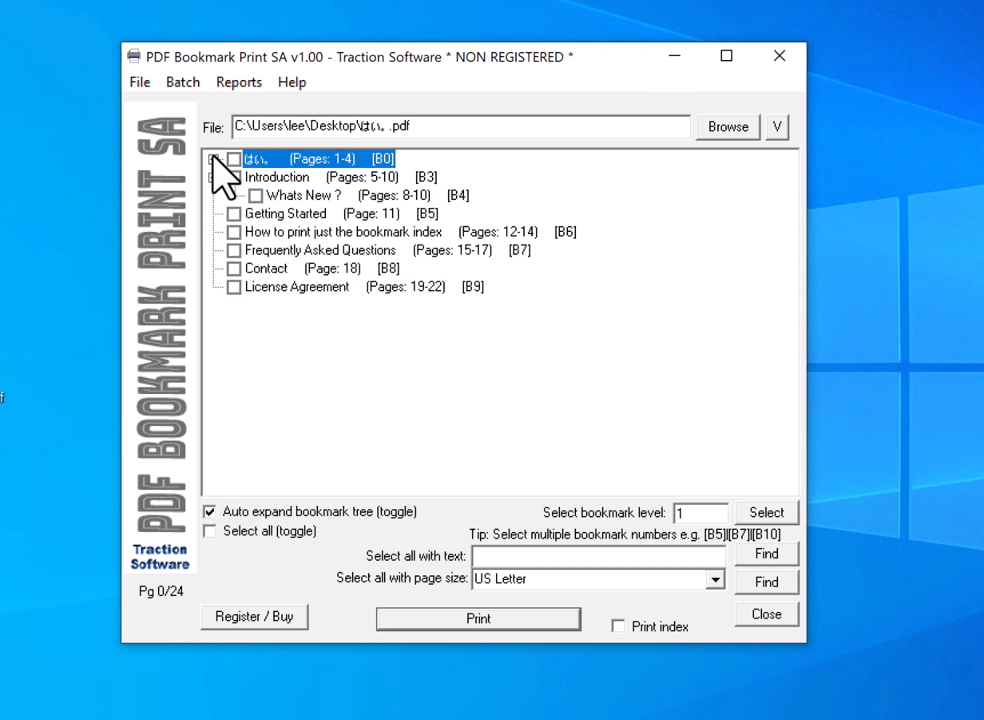
Collapse the Introduction bookmark and switch automatic bookmark tree expansion off and on again to expand the whole tree
left_click(213, 177)
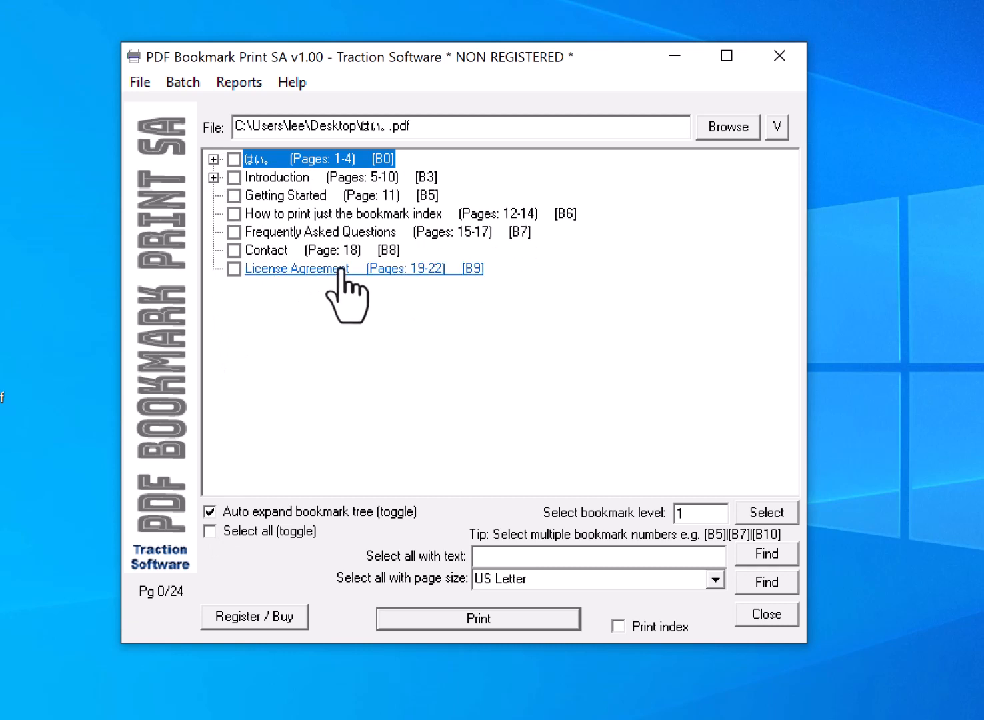
left_click(210, 512)
left_click(211, 511)
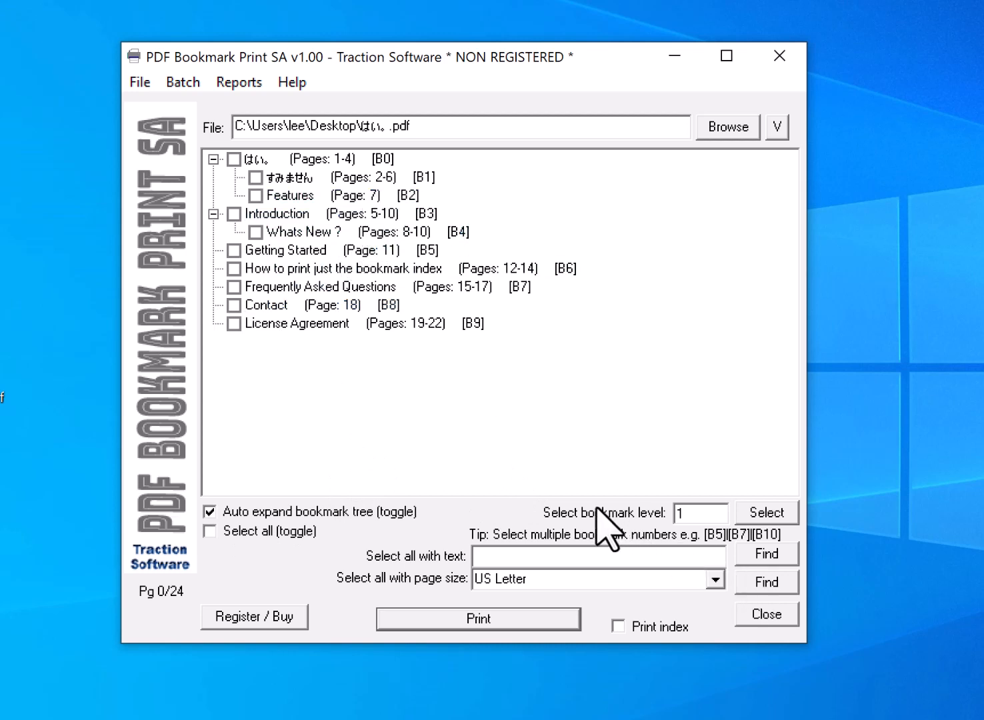
Set the bookmark level to 2 and select all bookmarks at that level
left_click_drag(697, 517, 673, 518)
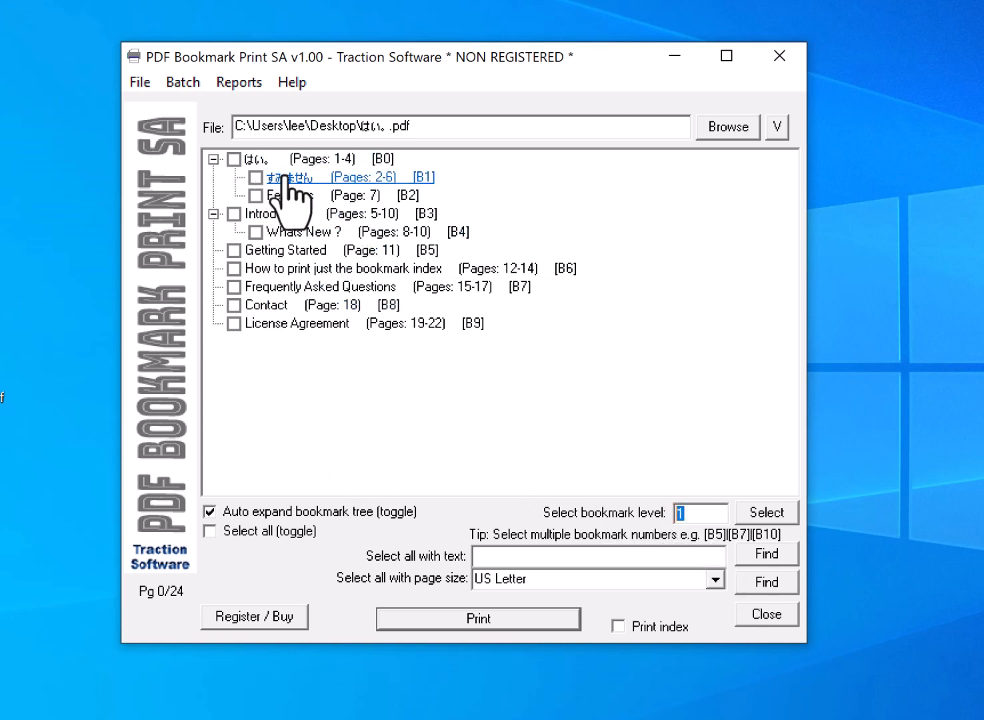
type("2")
left_click(773, 513)
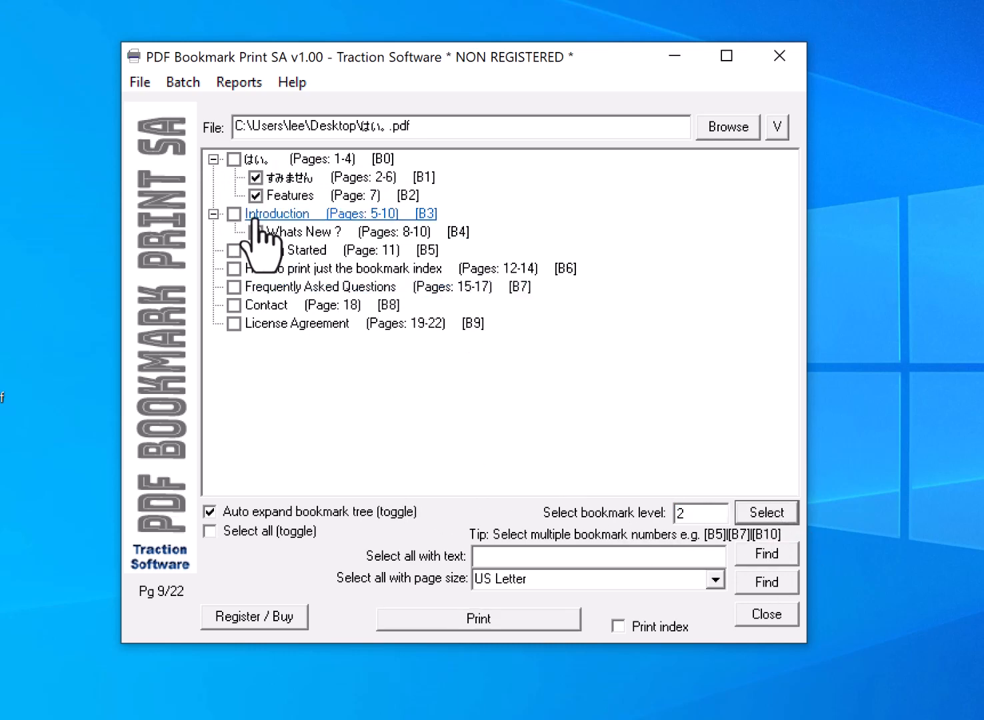
Disable printing as bookmark name (print job name) in the setup options and save them
left_click(139, 81)
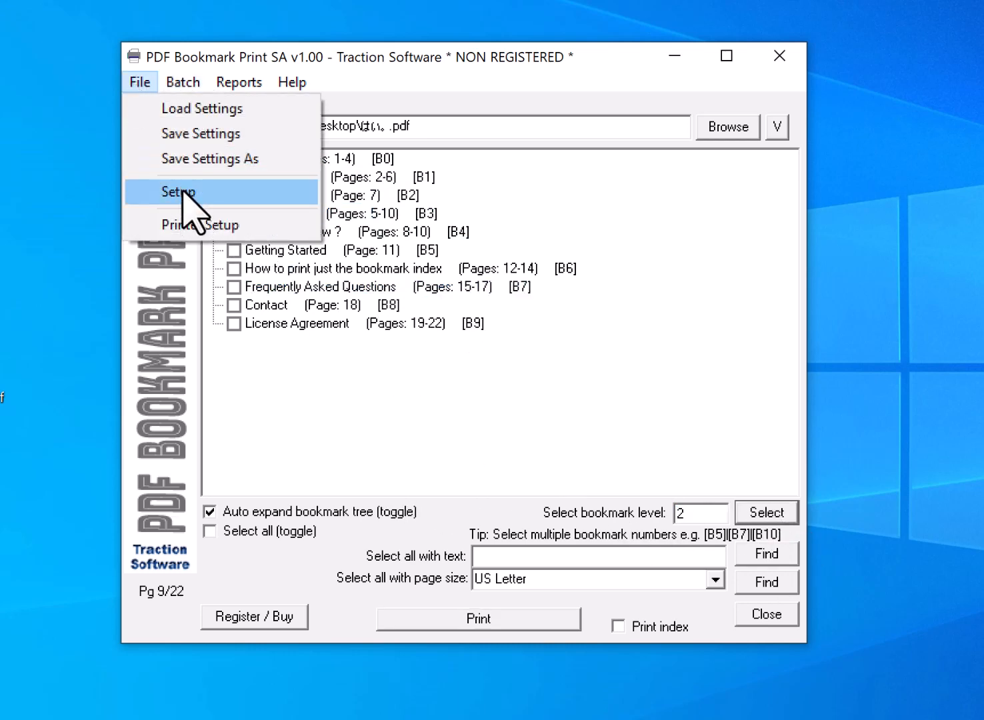
left_click(187, 192)
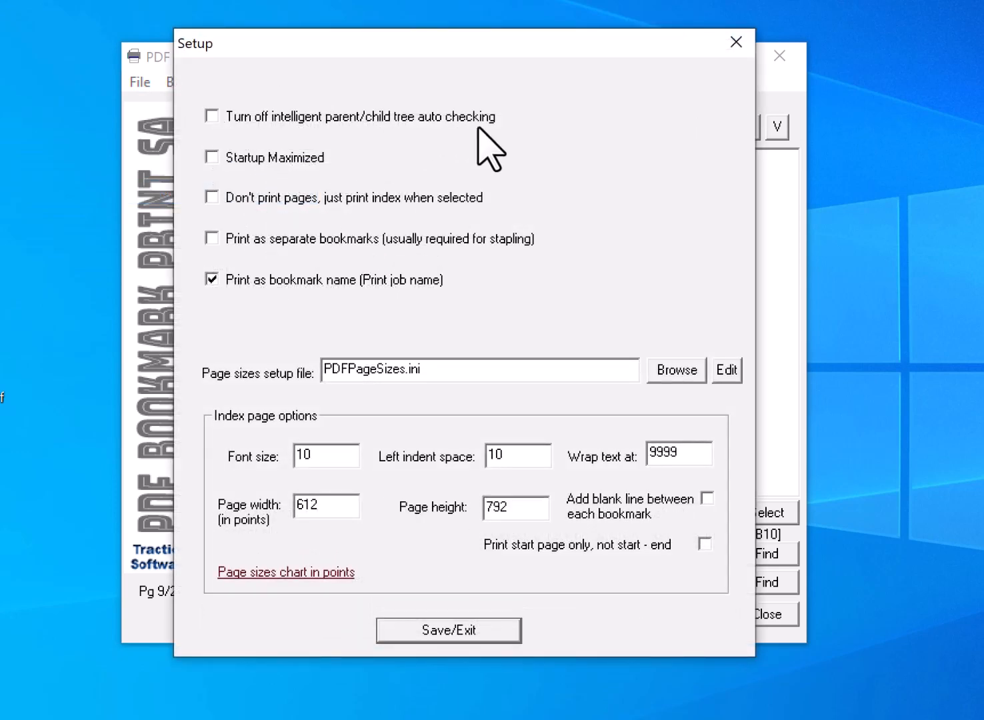
left_click(212, 283)
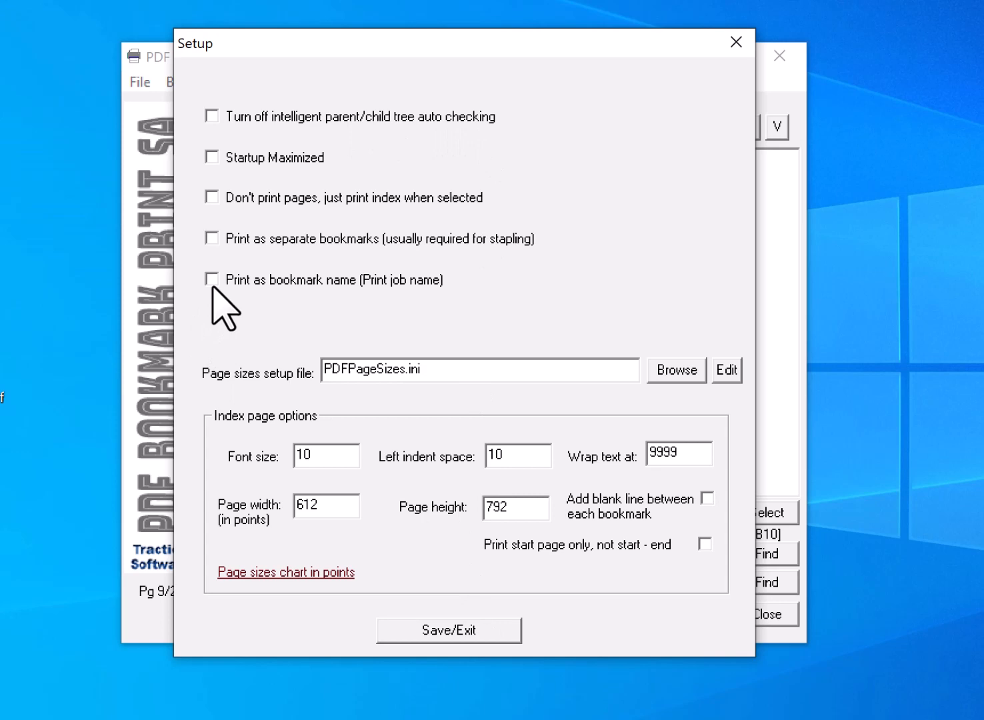
left_click(469, 629)
Test parent/child auto checking by toggling すみません, clearing the はい。 bookmark group, and unchecking and rechecking Whats New ?
left_click(254, 177)
left_click(255, 177)
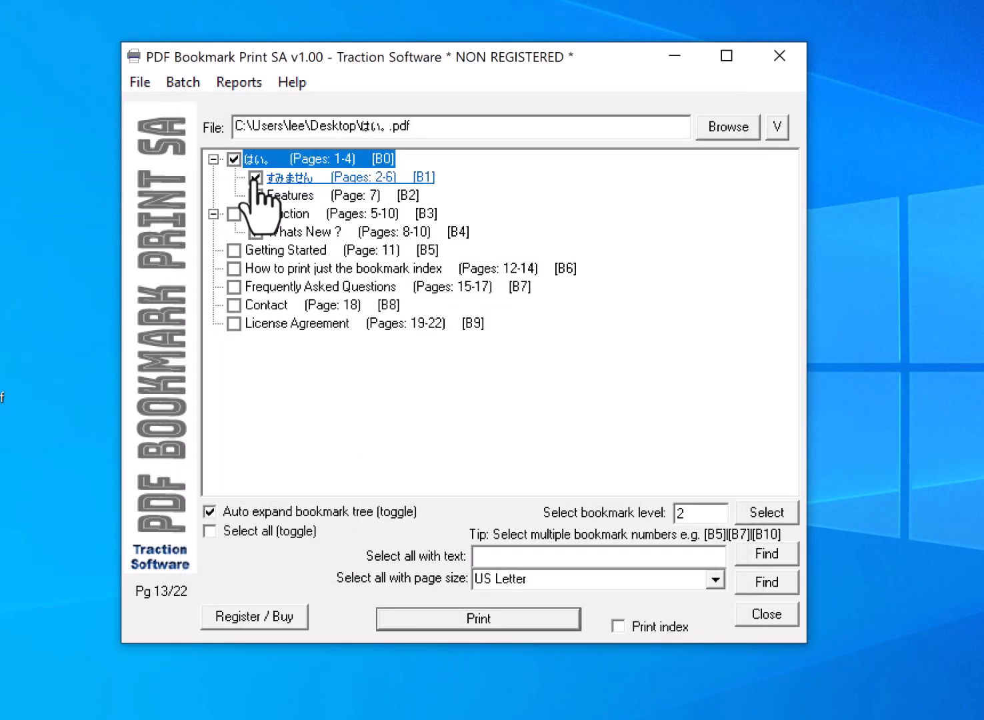
left_click(256, 177)
left_click(256, 177)
left_click(233, 159)
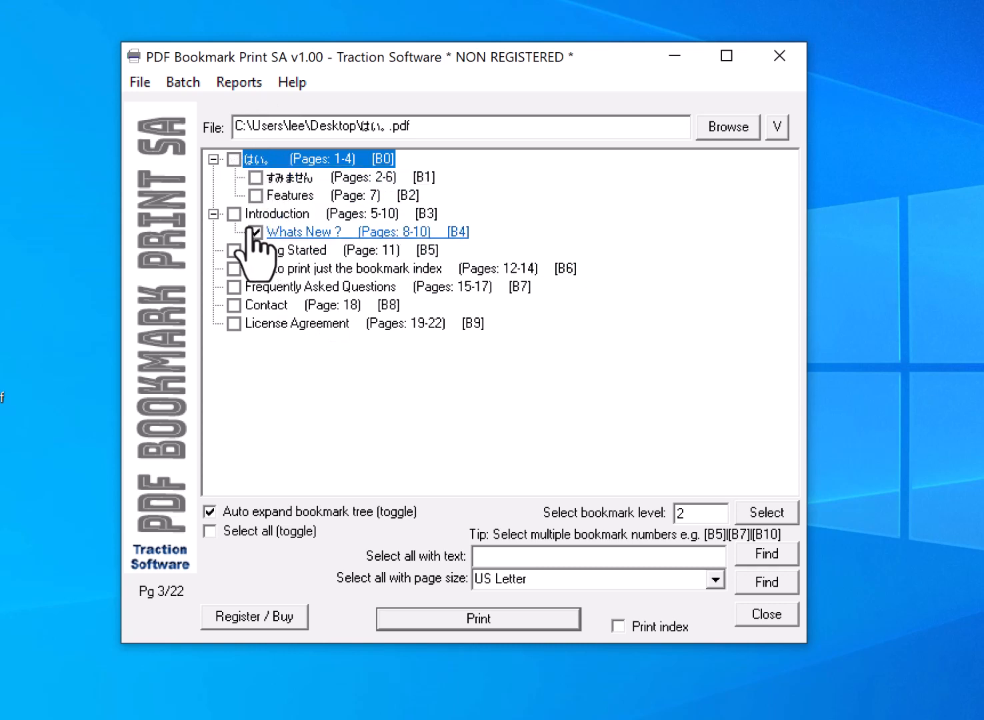
left_click(256, 232)
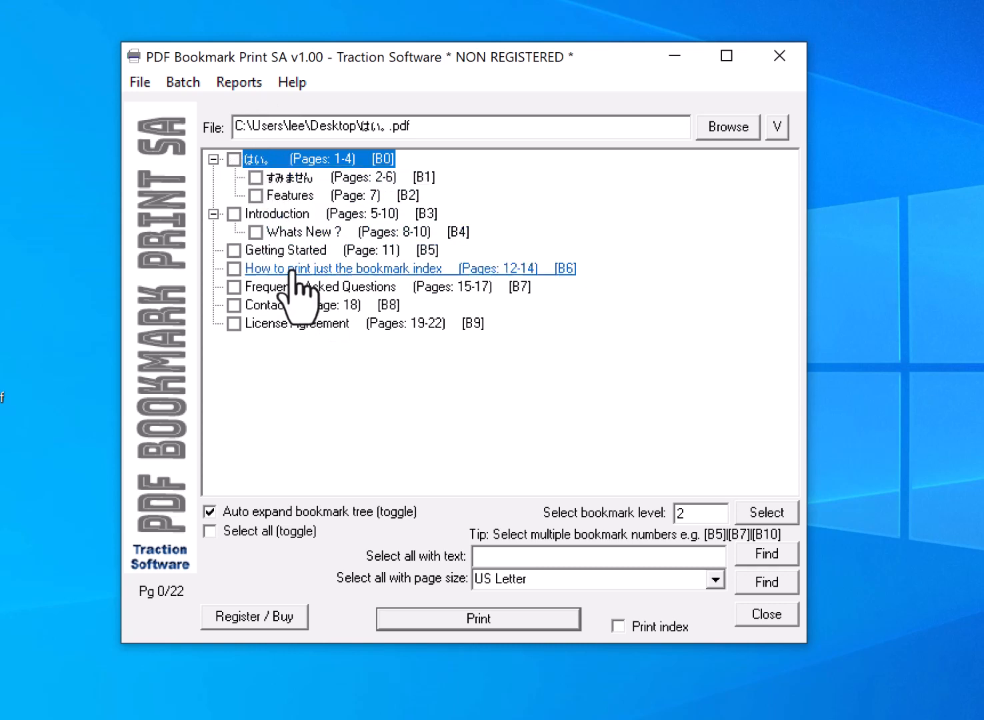
left_click(256, 232)
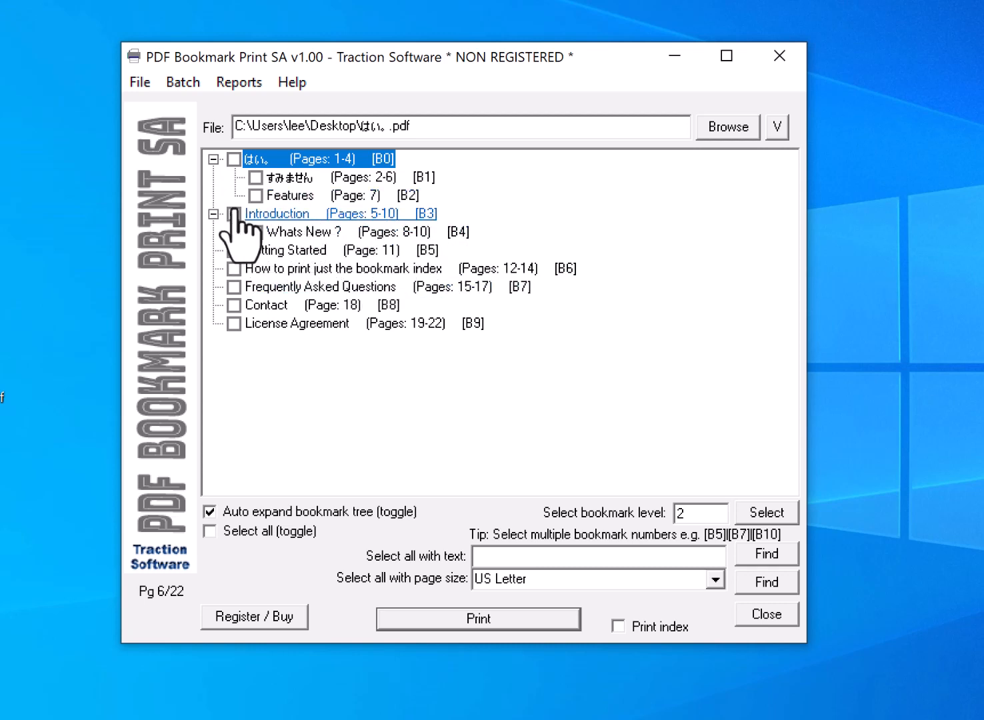
Turn off intelligent parent/child tree auto checking in the setup options and save them
left_click(140, 82)
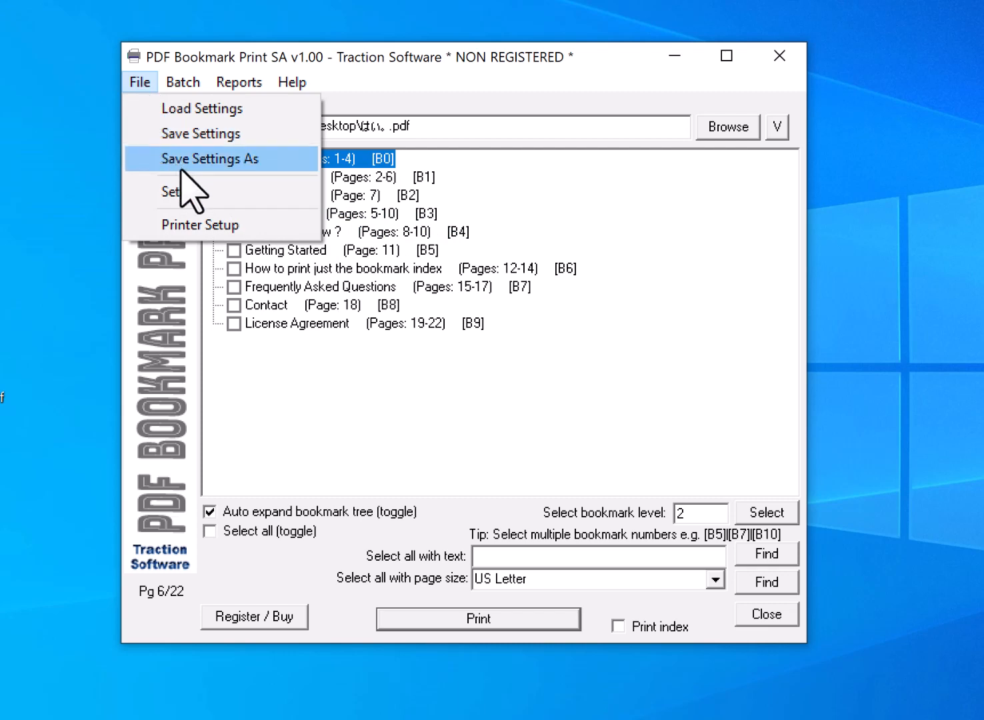
left_click(270, 192)
left_click(220, 117)
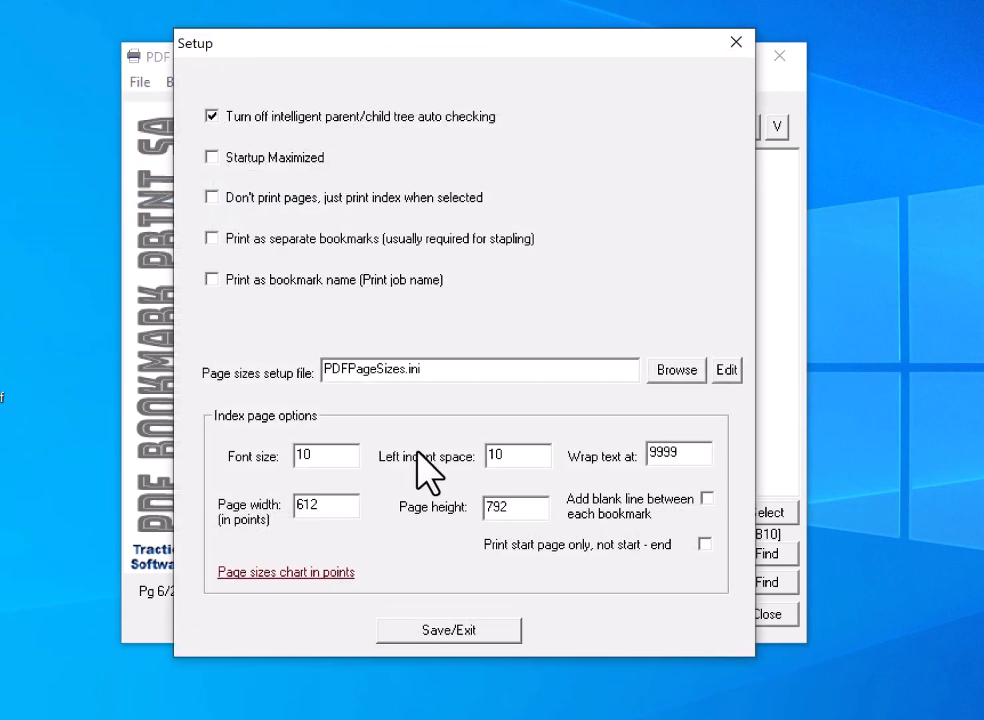
left_click(476, 632)
Uncheck the Introduction bookmark, toggle Whats New ? so it stays checked without its parent, and check Features
left_click(234, 214)
left_click(256, 232)
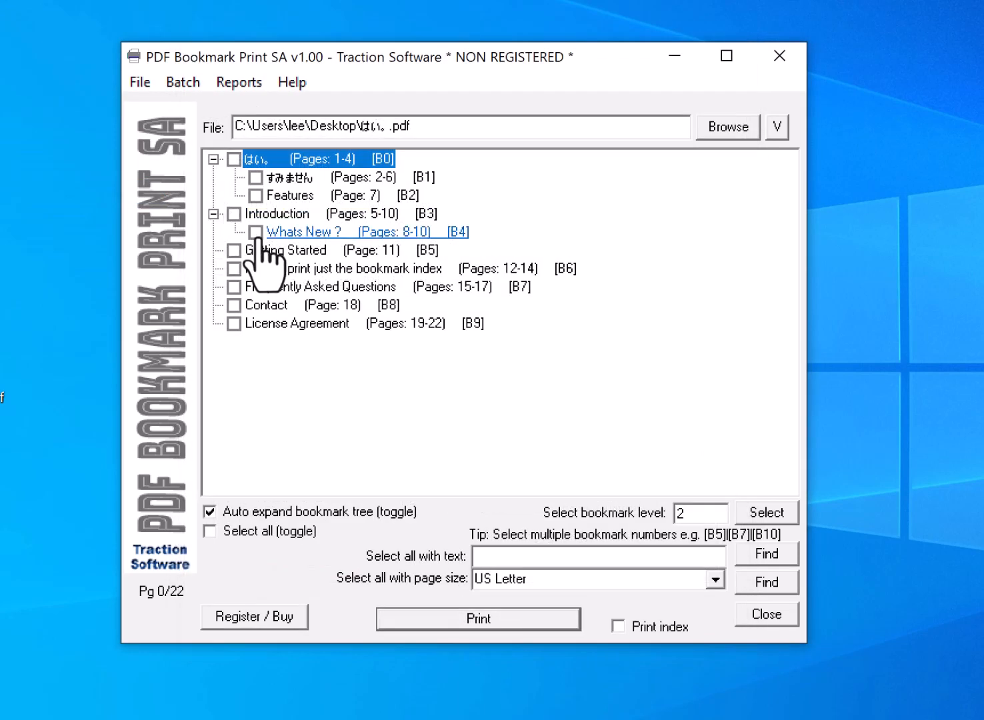
left_click(255, 232)
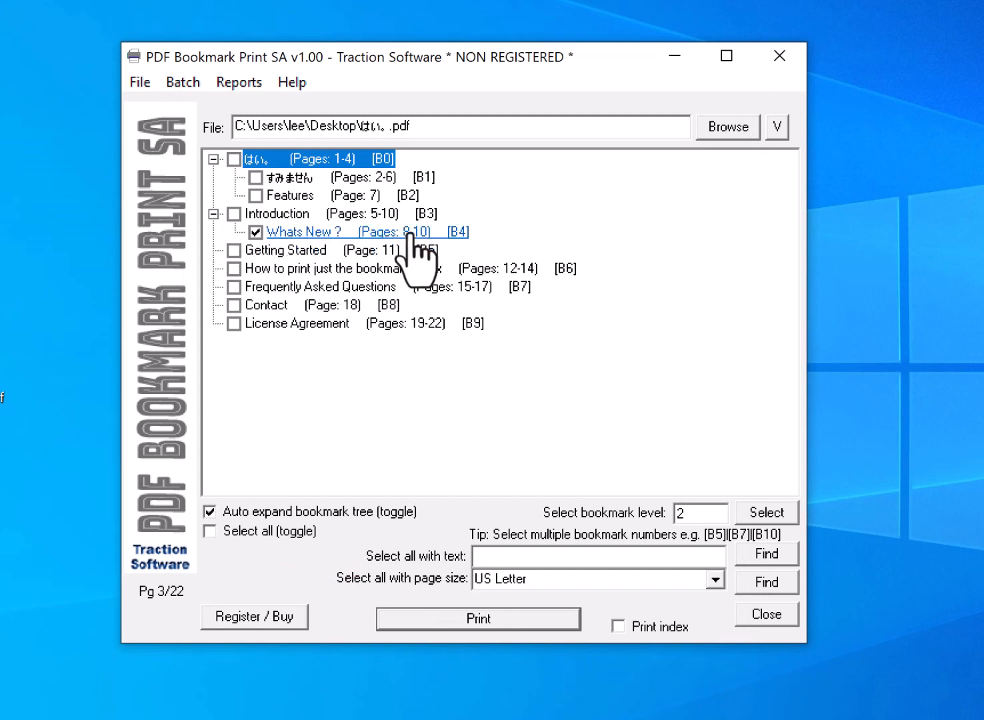
left_click(255, 195)
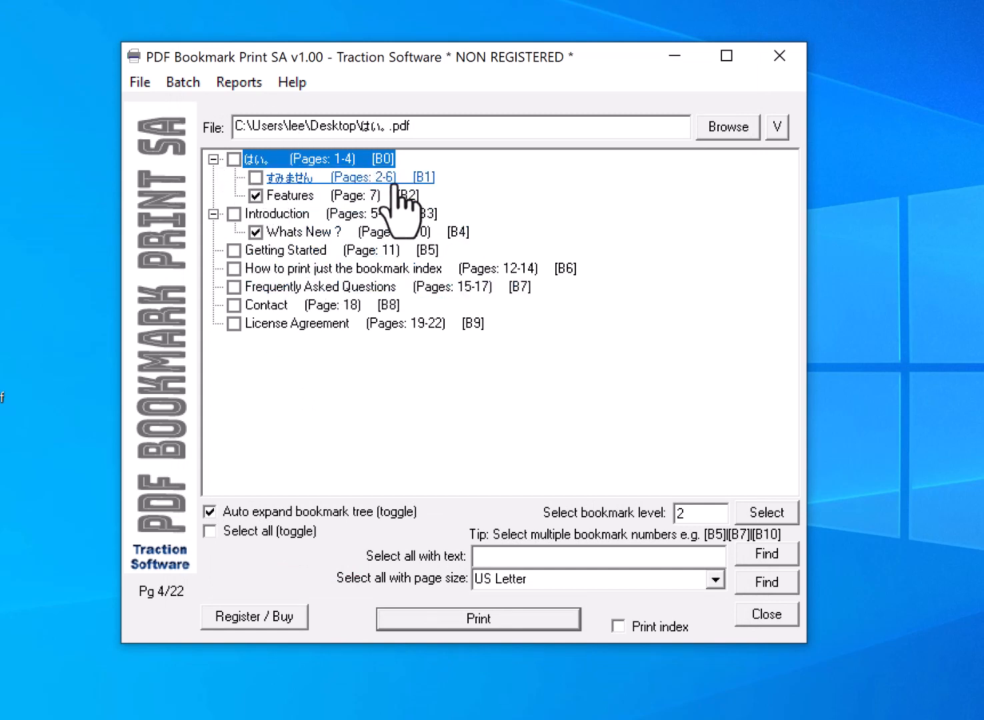
left_click(235, 85)
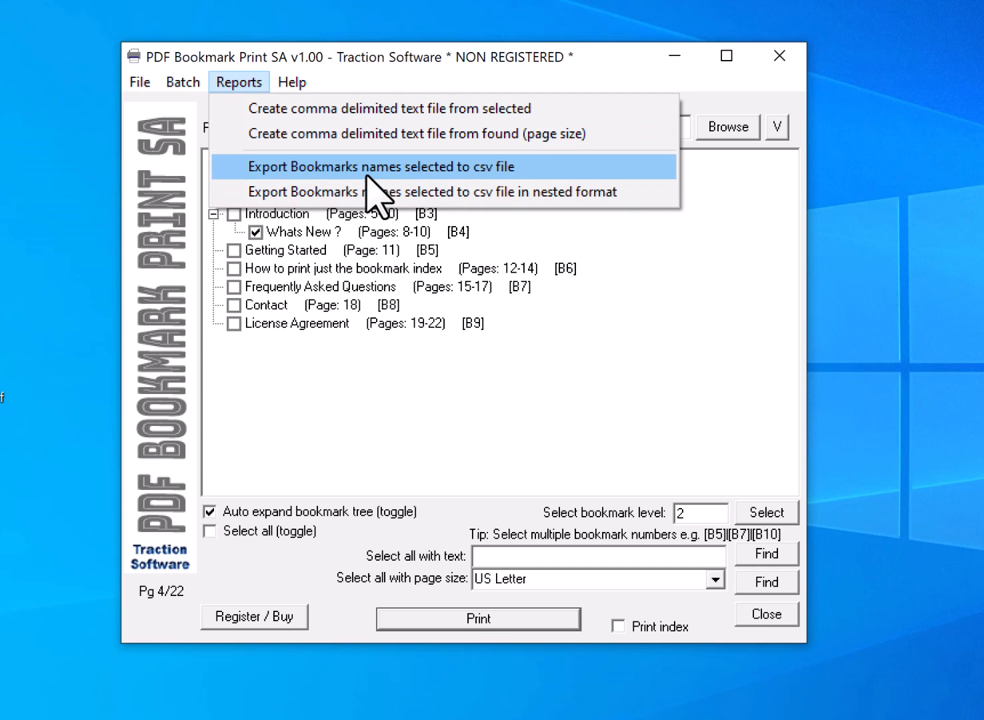
left_click(523, 470)
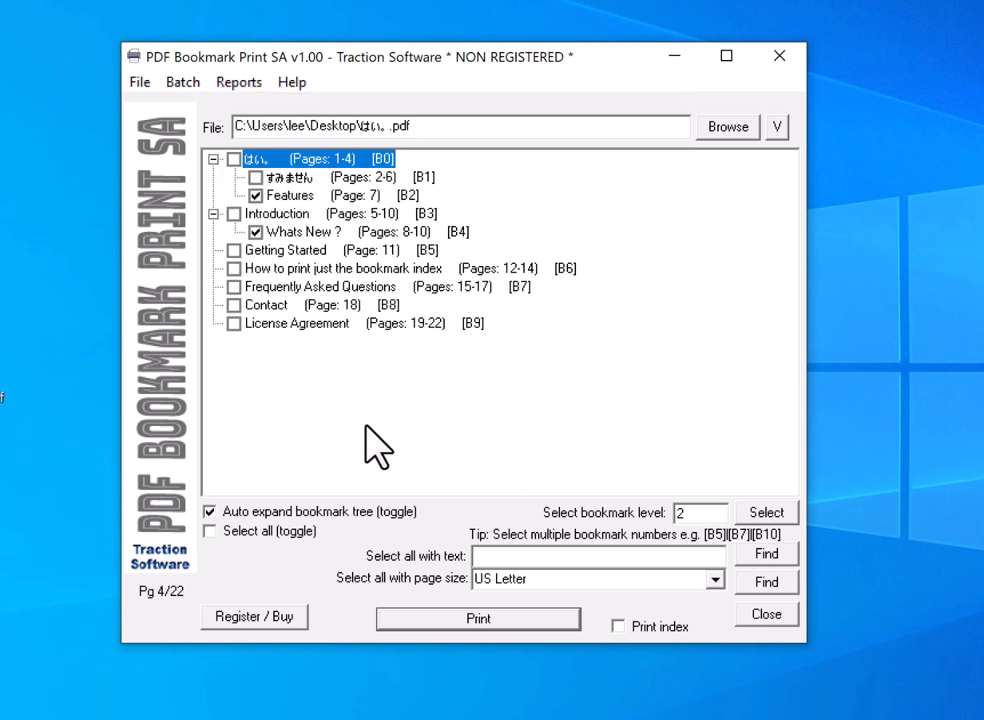
left_click(244, 84)
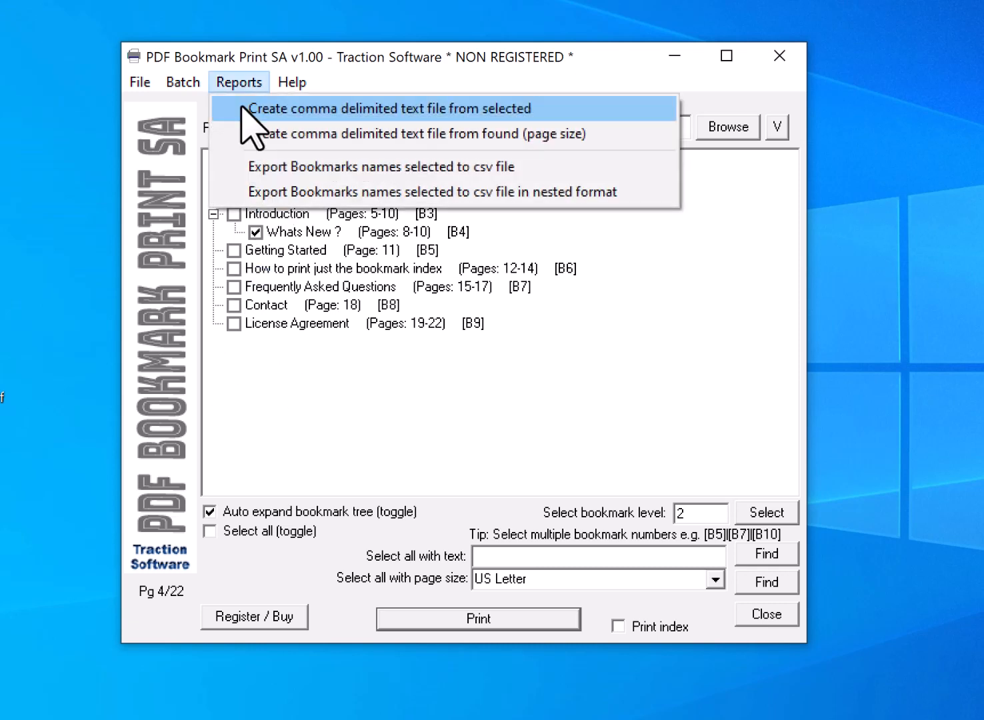
left_click(340, 411)
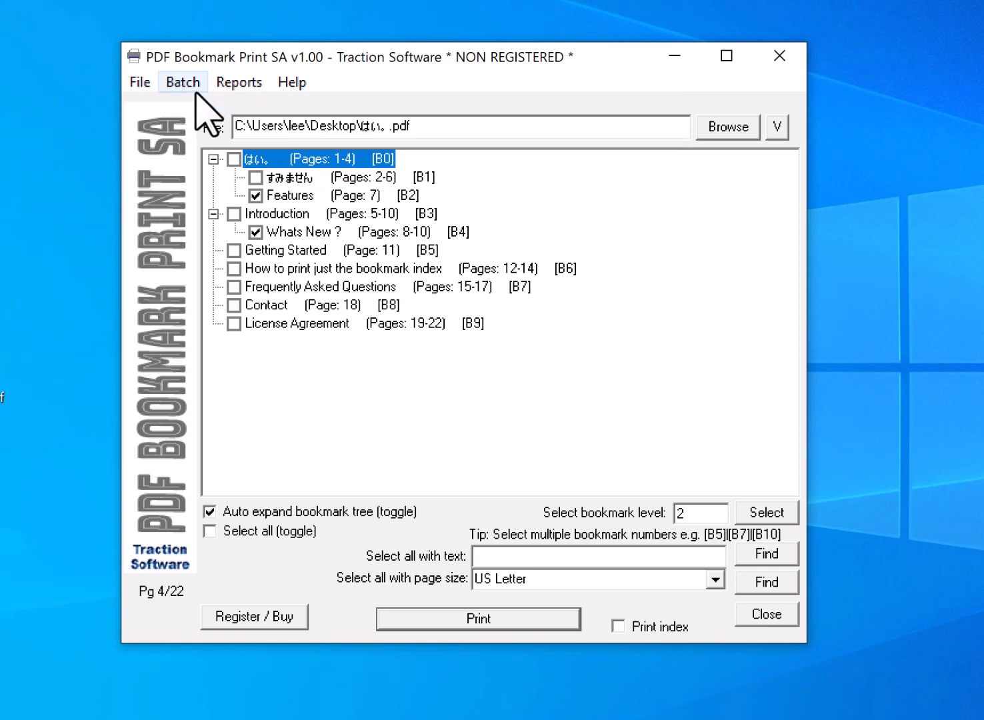